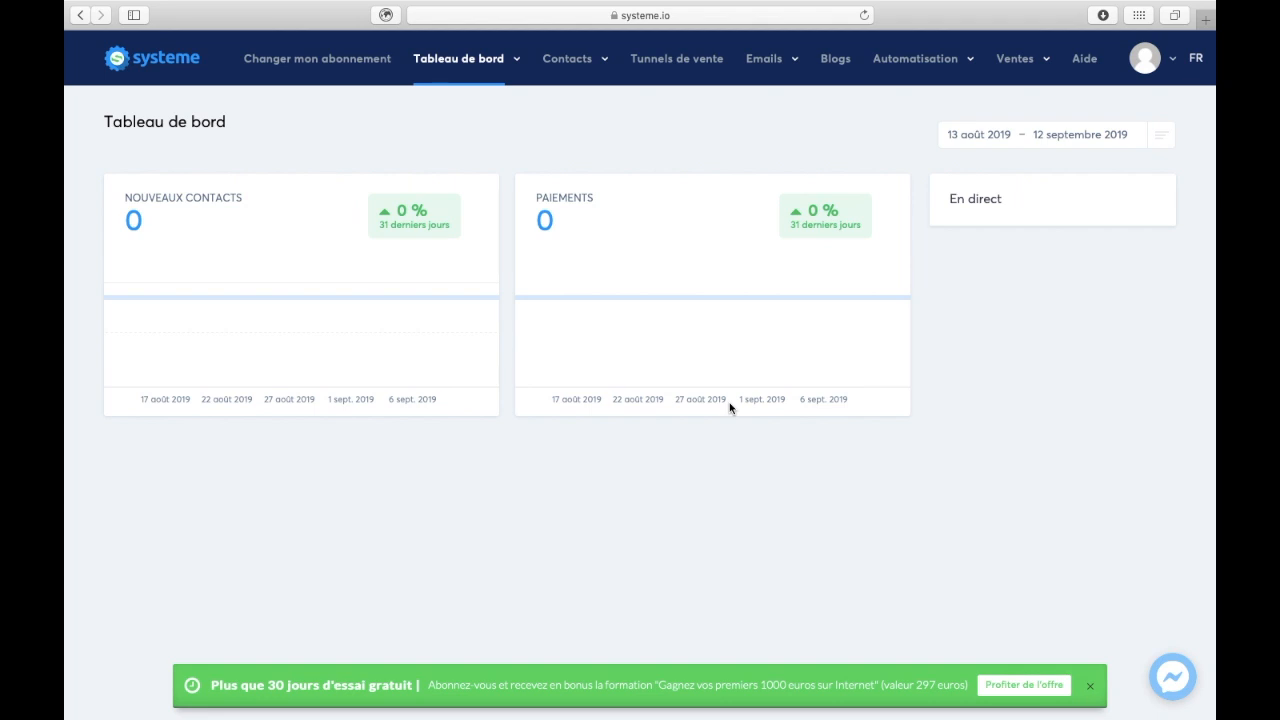
- Create a new newsletter with the subject "J'ai un cadeau pour toi dans ce mail !"
mouse_move(797, 60)
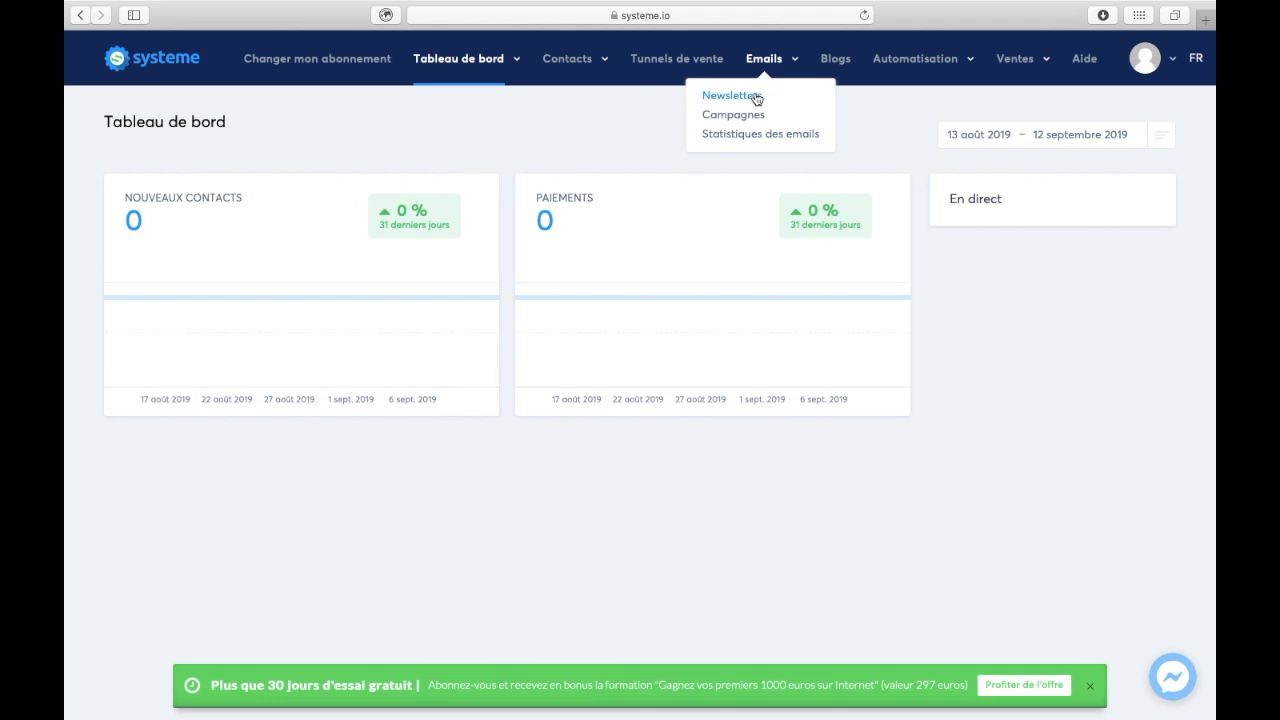
click(754, 101)
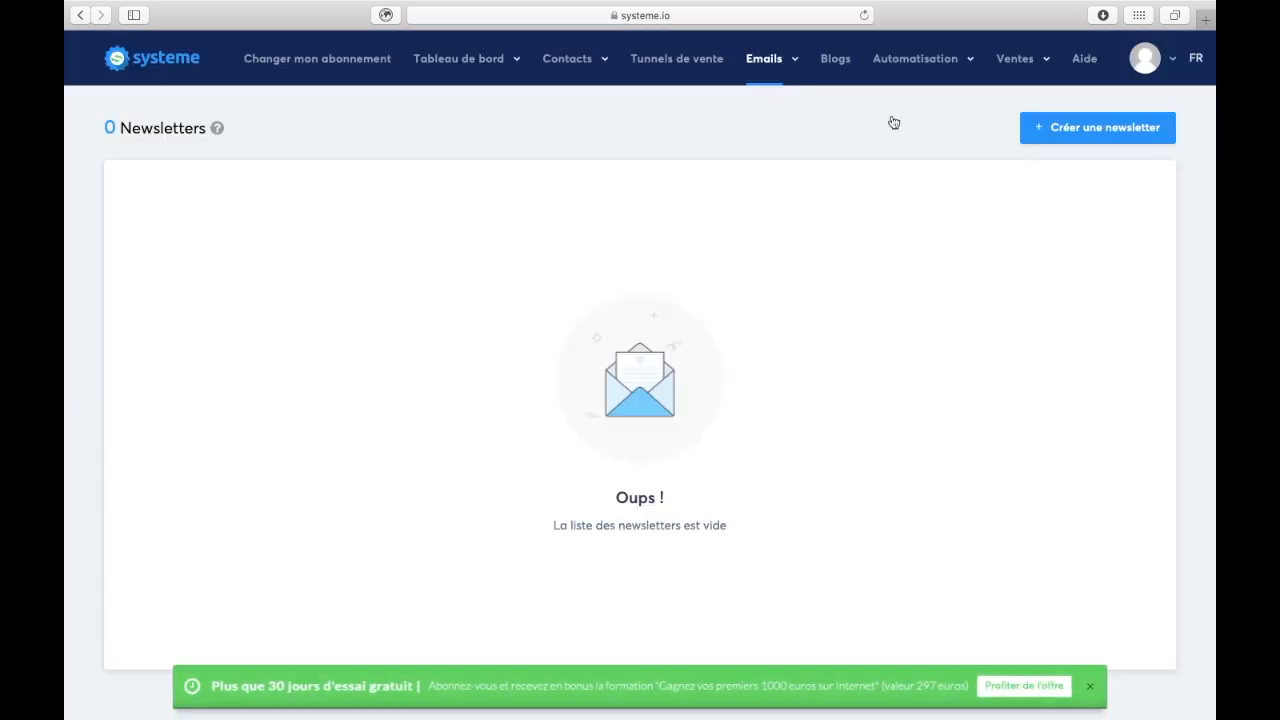
click(1100, 130)
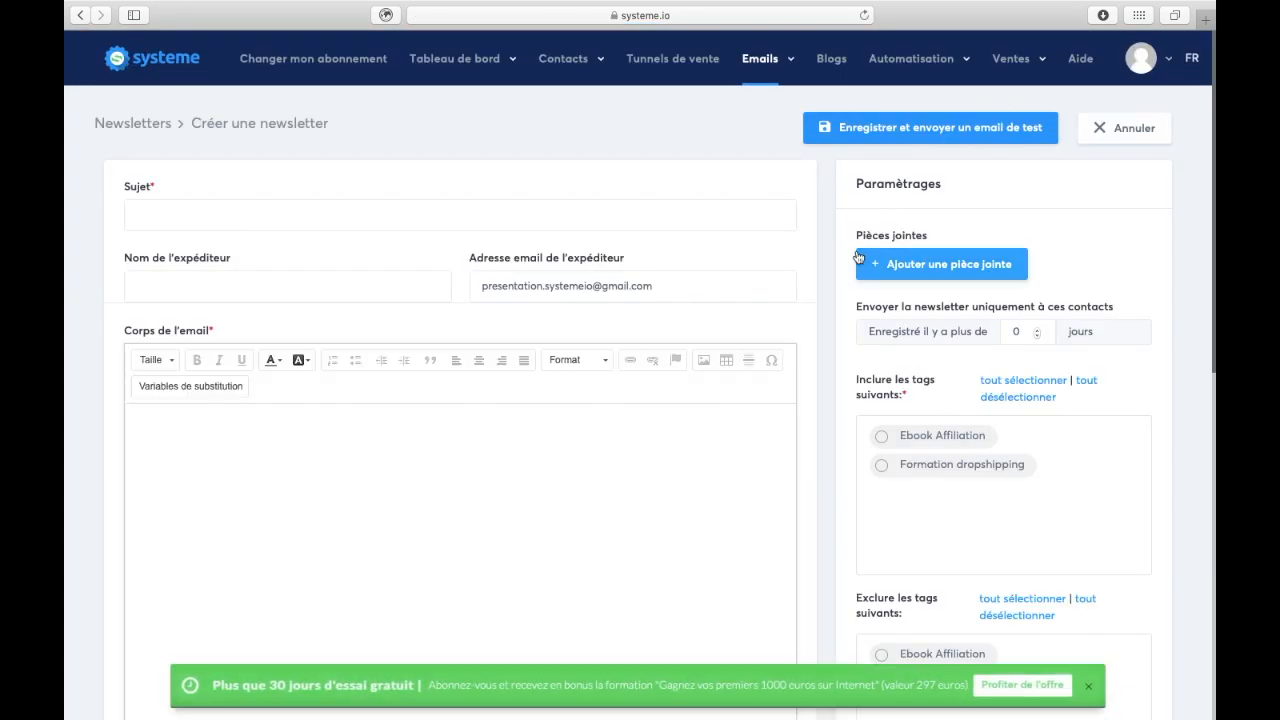
scroll(420, 260, down, 2)
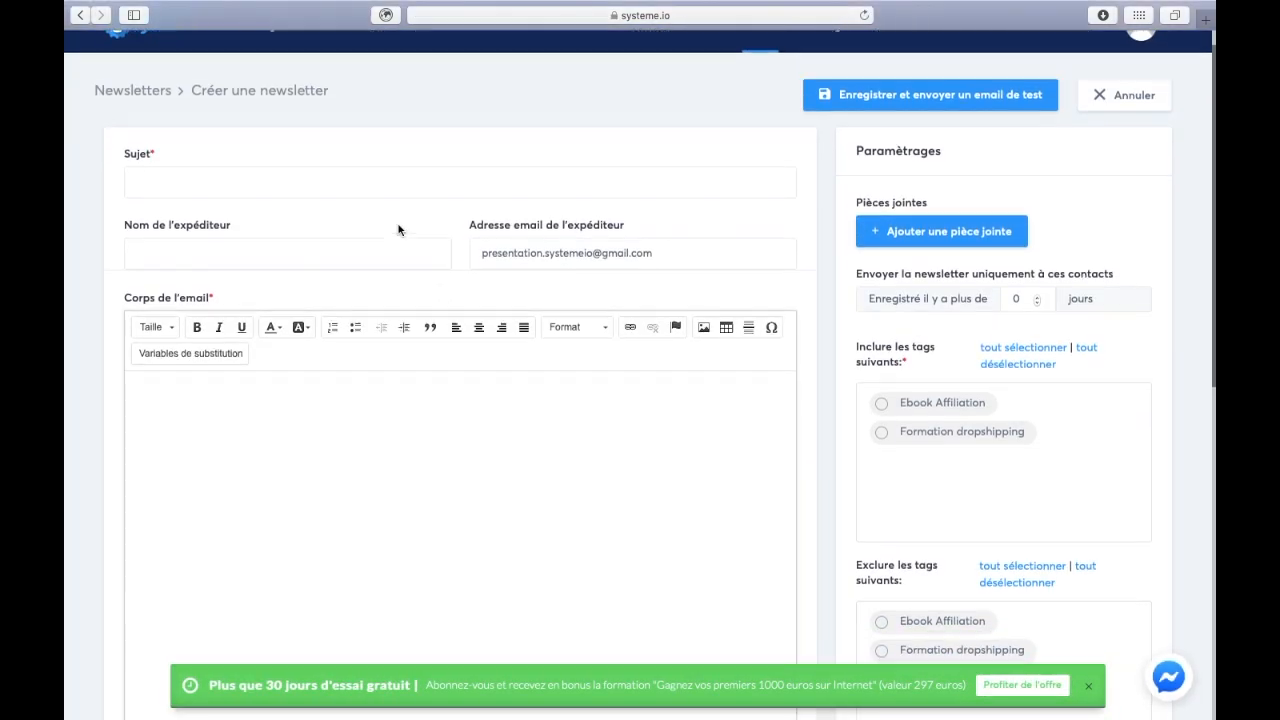
click(369, 163)
scroll(369, 172, up, 1)
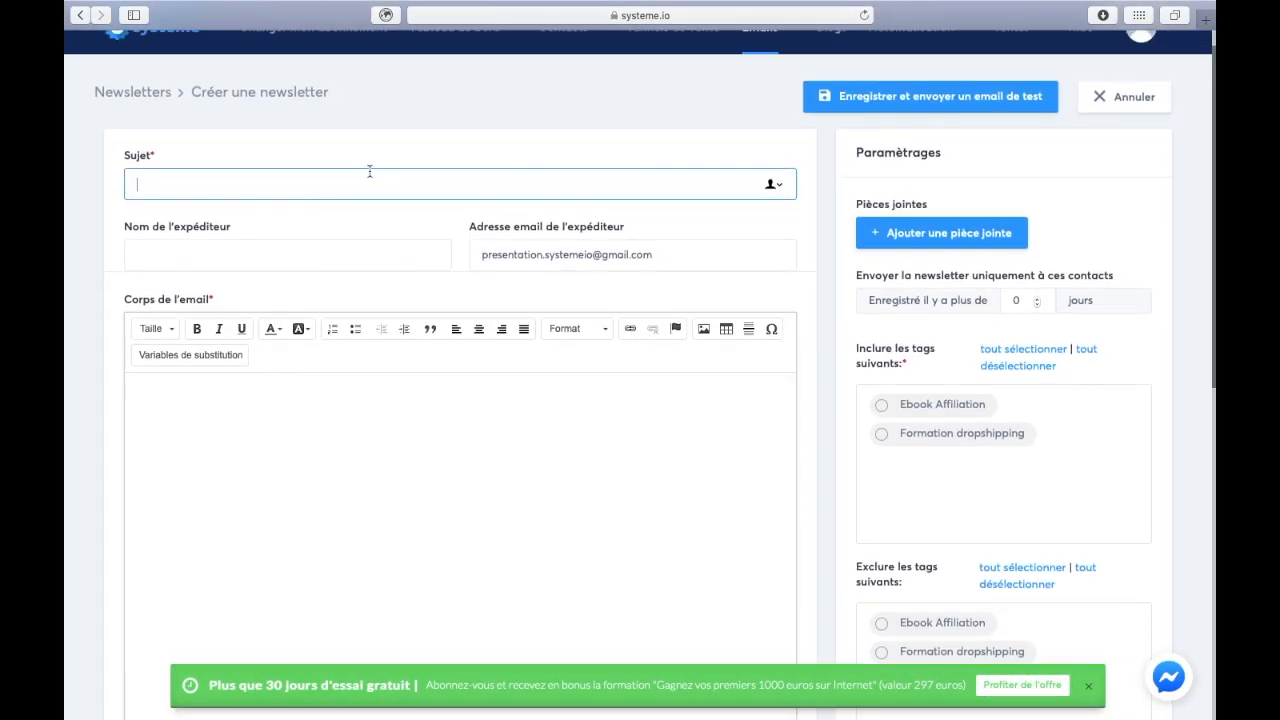
text(J'ai un cadeau pour toi dans ce mail !)
- Enter the sender name, select the sender email address, and open a new browser tab
click(286, 260)
text(Alexandre)
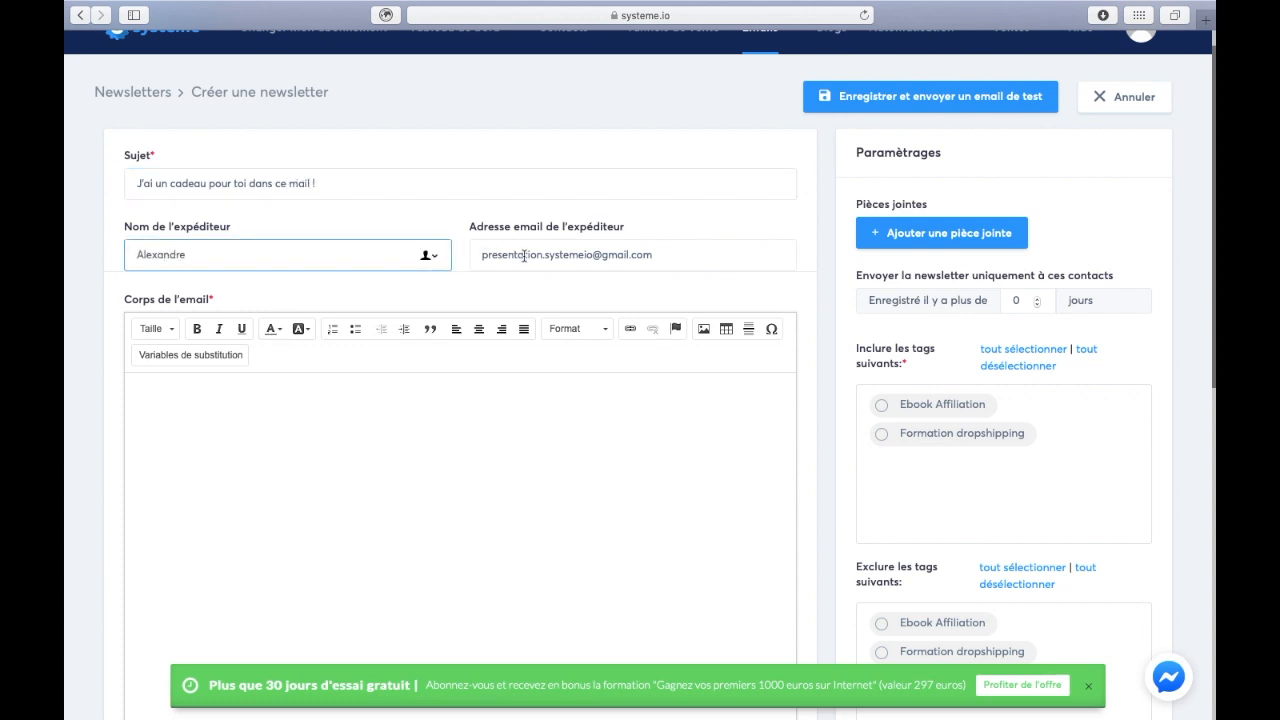
triple_click(583, 258)
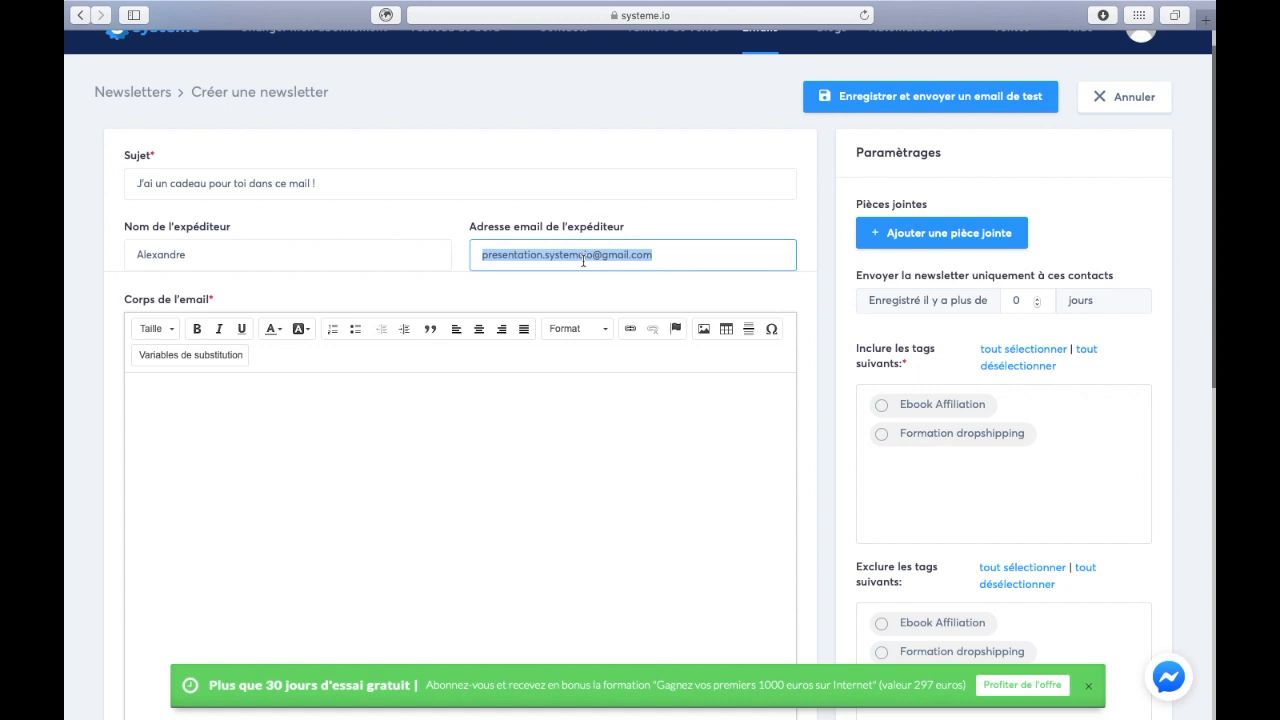
scroll(583, 261, up, 1)
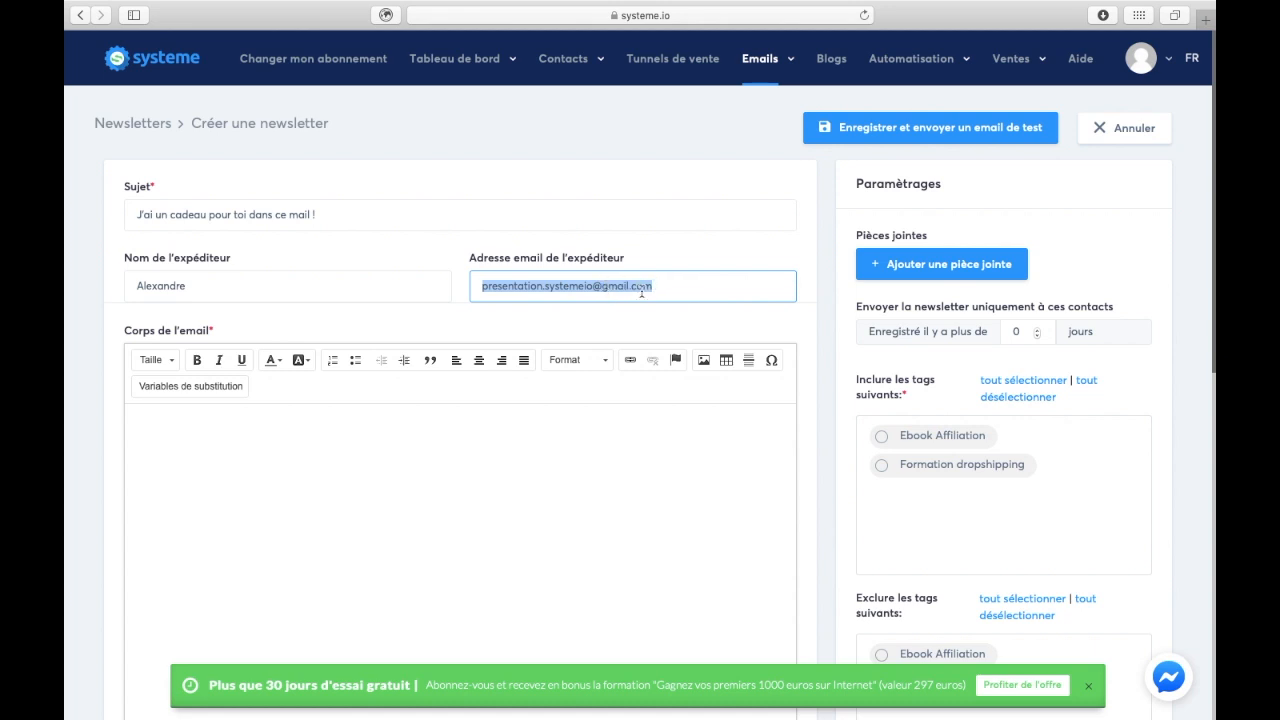
triple_click(616, 287)
double_click(621, 288)
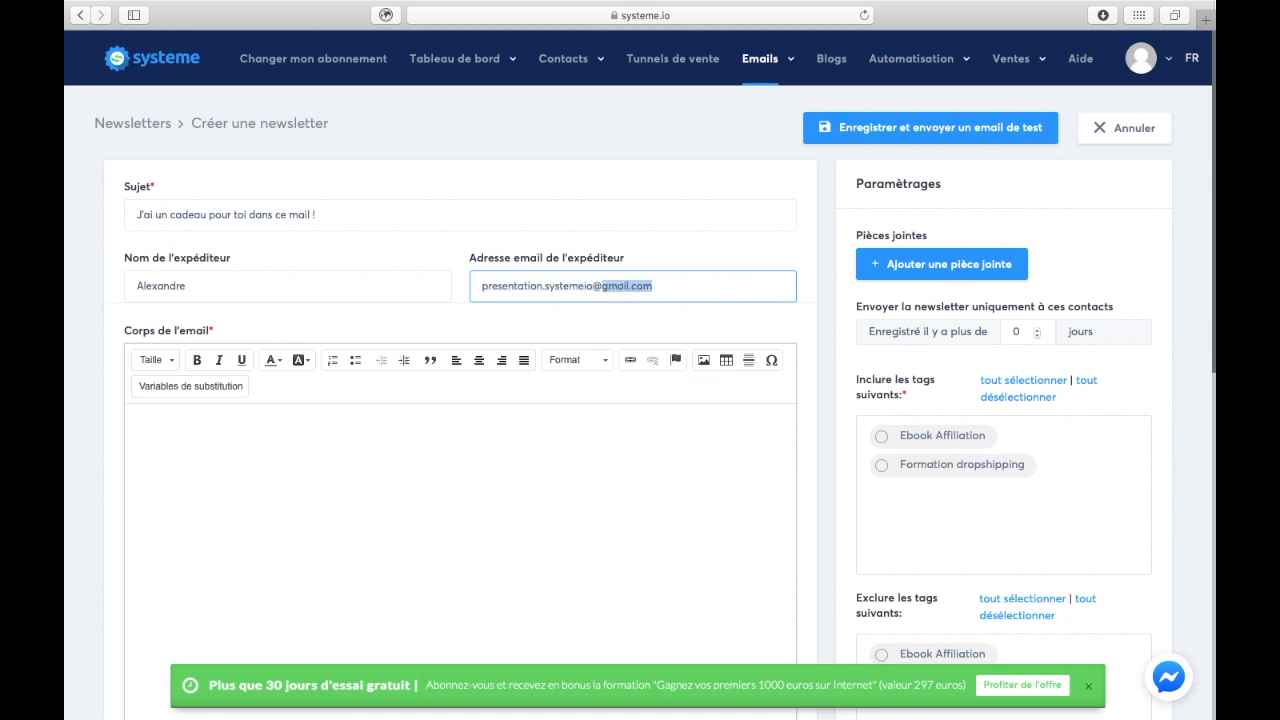
key(super+t)
click(814, 17)
- Look over the IONOS professional email packs on ionos.fr, then close that tab
text(i)
key(Return)
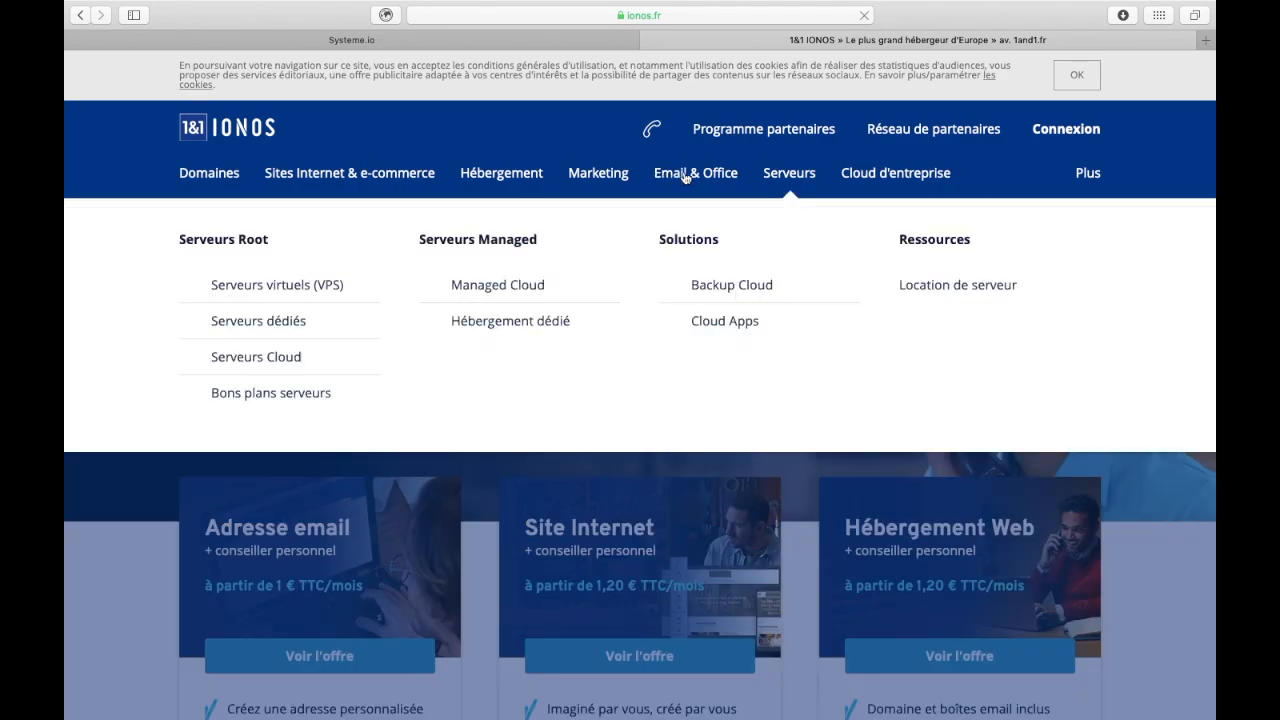
mouse_move(685, 177)
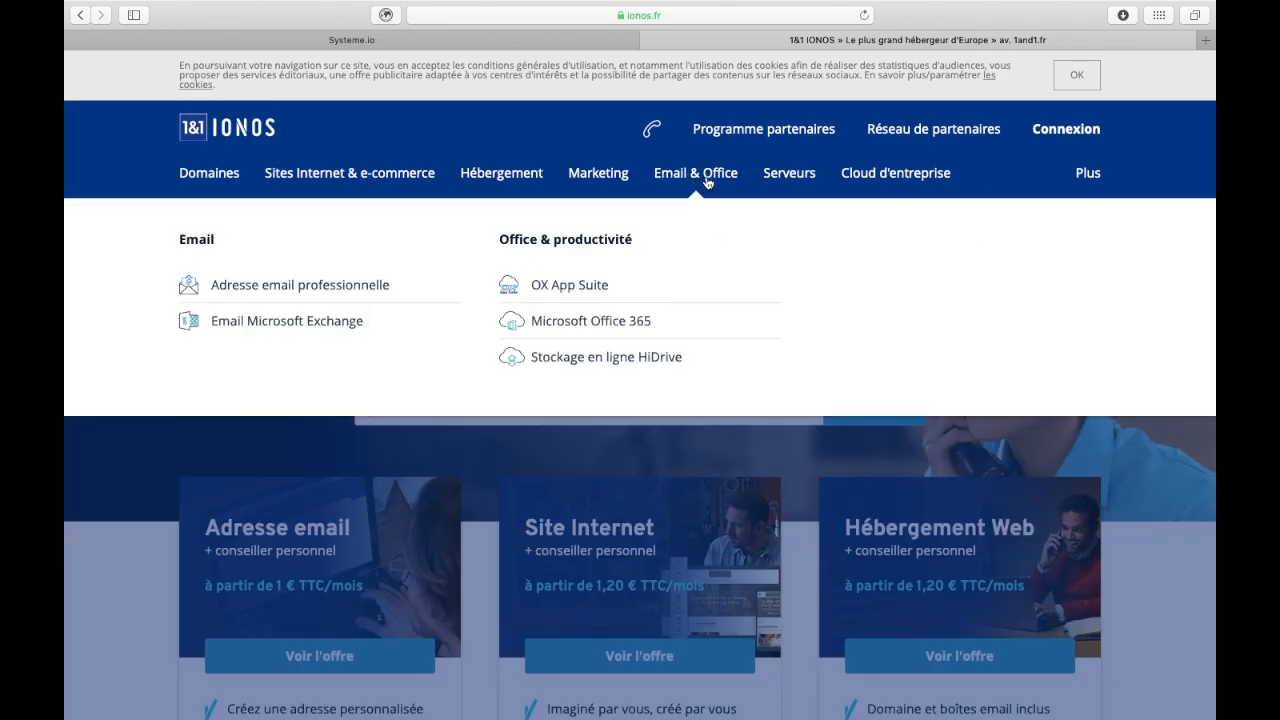
click(341, 287)
scroll(763, 574, down, 10)
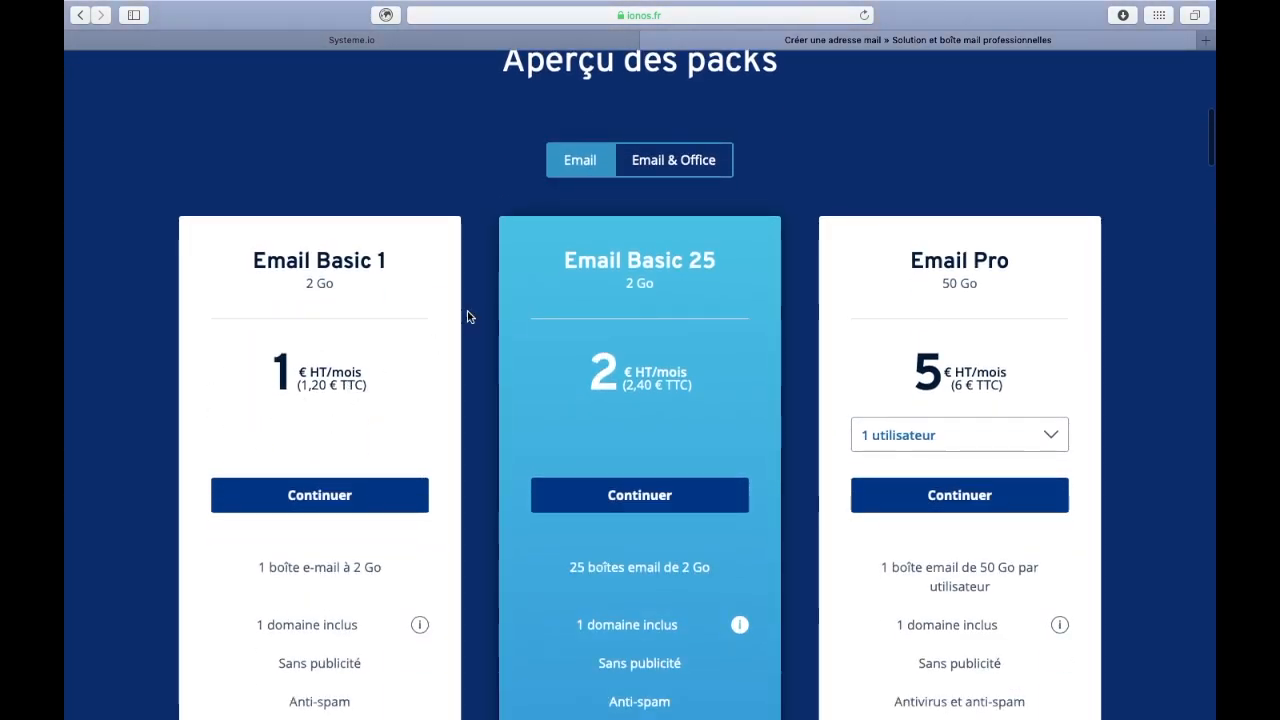
click(650, 41)
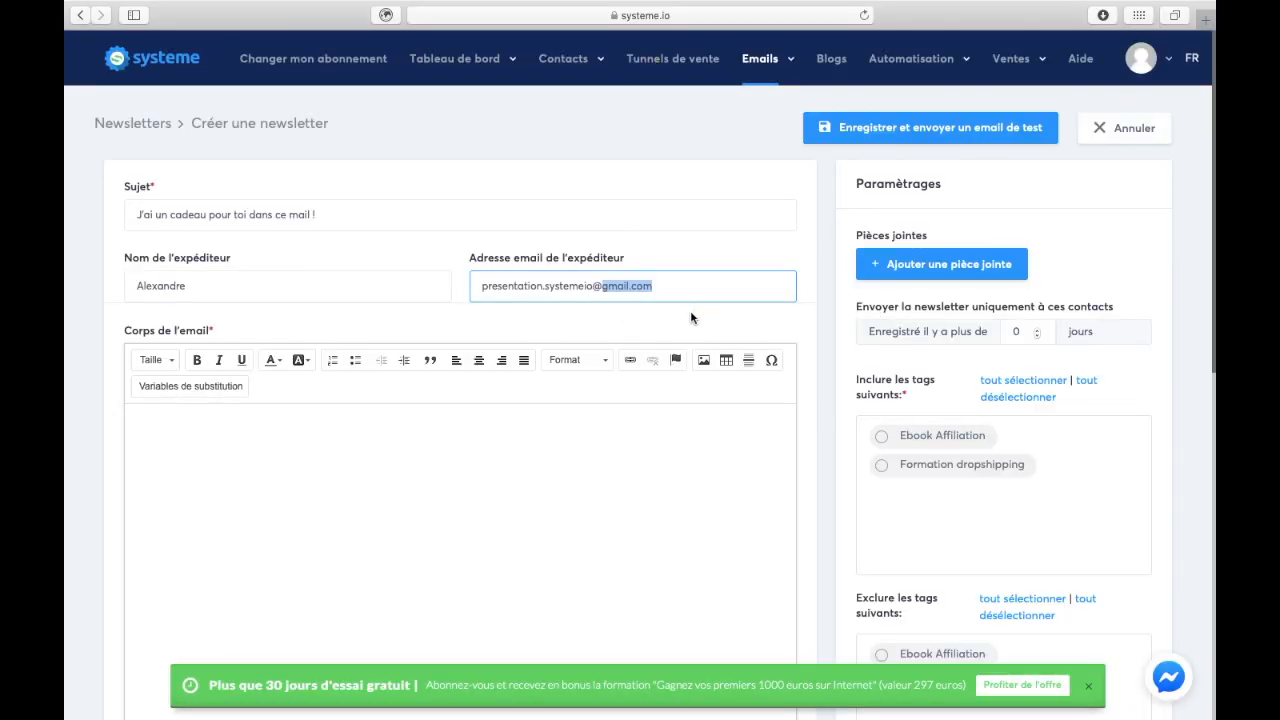
- Replace the sender email with the business contact address
click(522, 312)
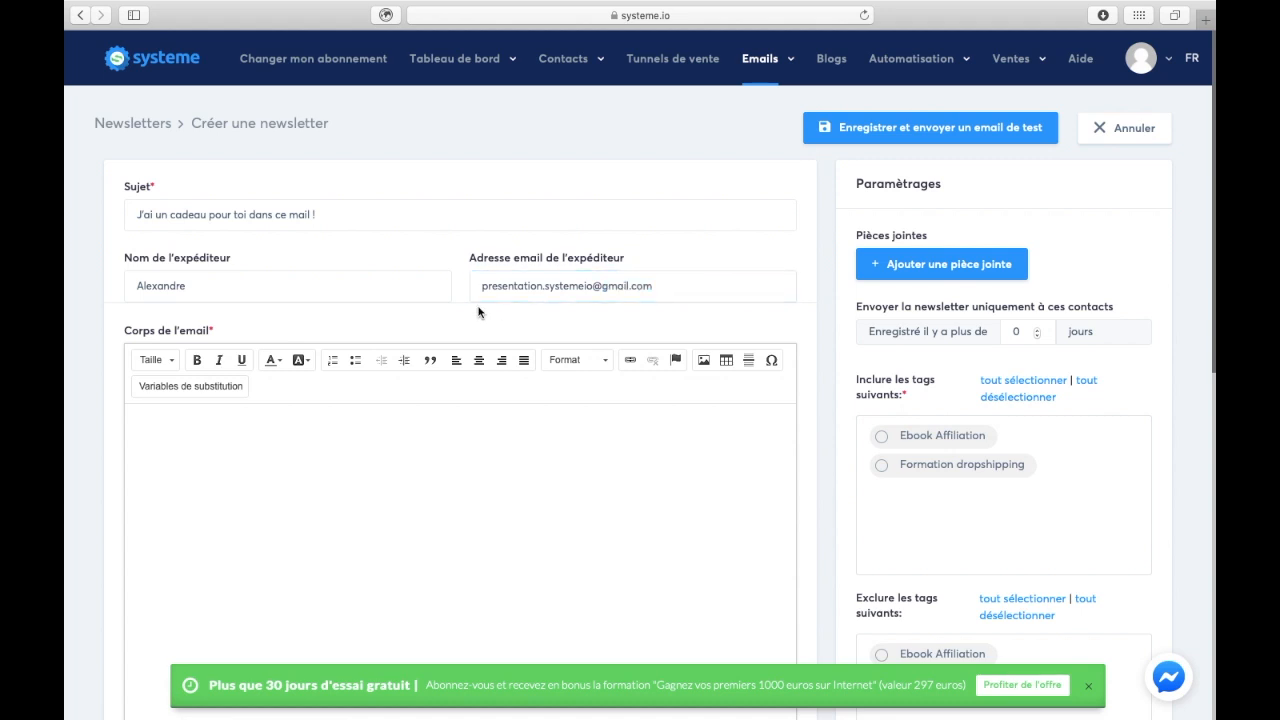
triple_click(528, 275)
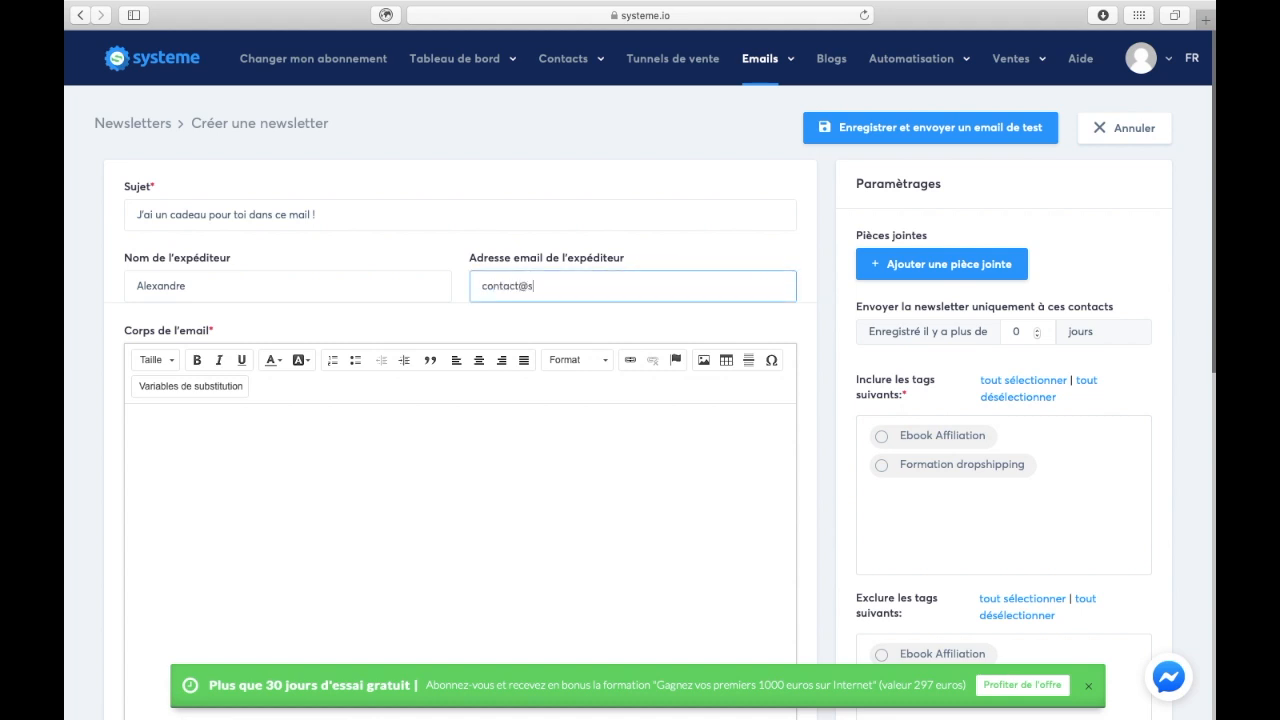
- Write the body: "Bonjour,", the surprise teaser, "Clique ici pour recevoir ta surprise ! A bientôt," and a signature
scroll(657, 390, down, 3)
click(493, 412)
scroll(420, 340, down, 2)
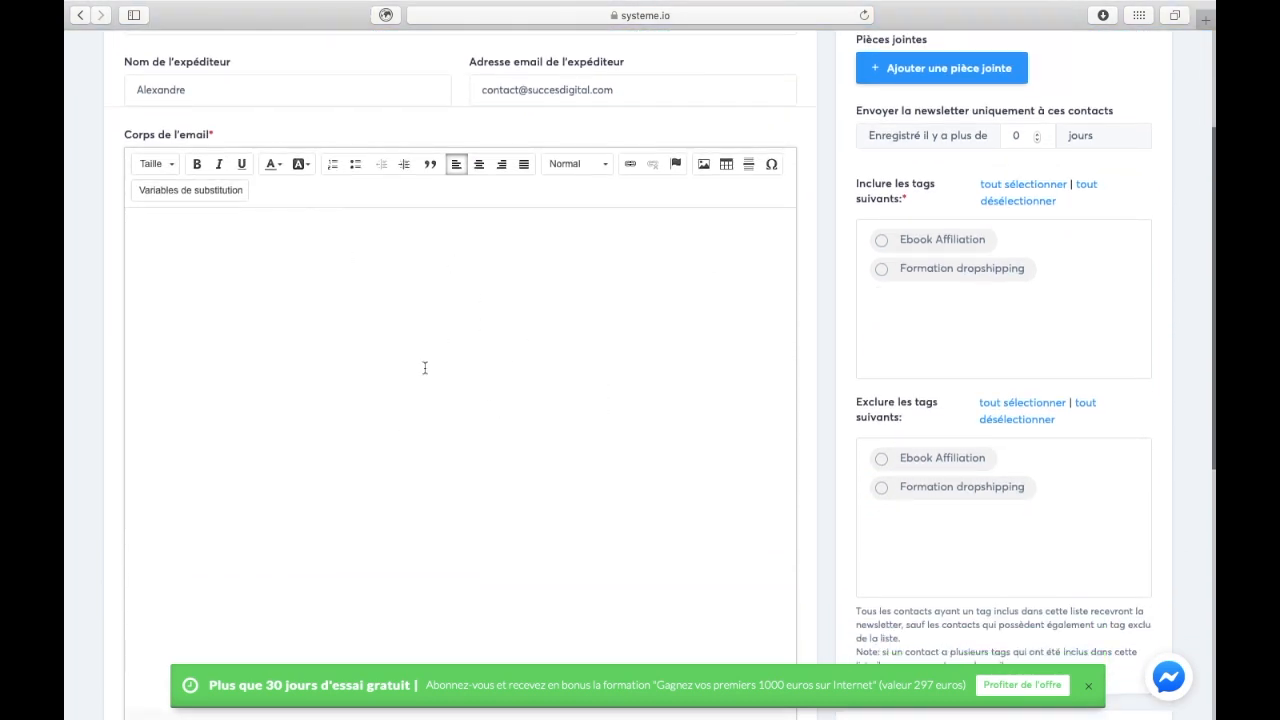
text(Bonjour,)
key(Return)
text(Reste bien at)
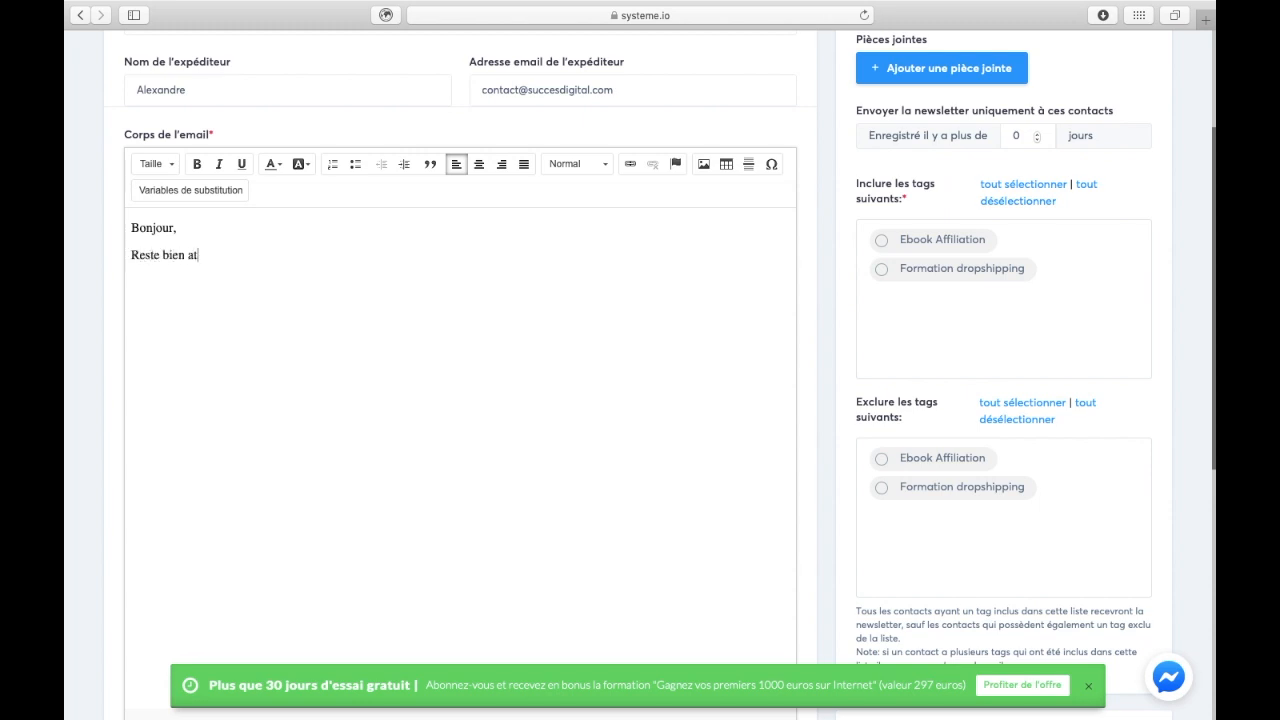
text(tentif à ce mail, j'ai une surp)
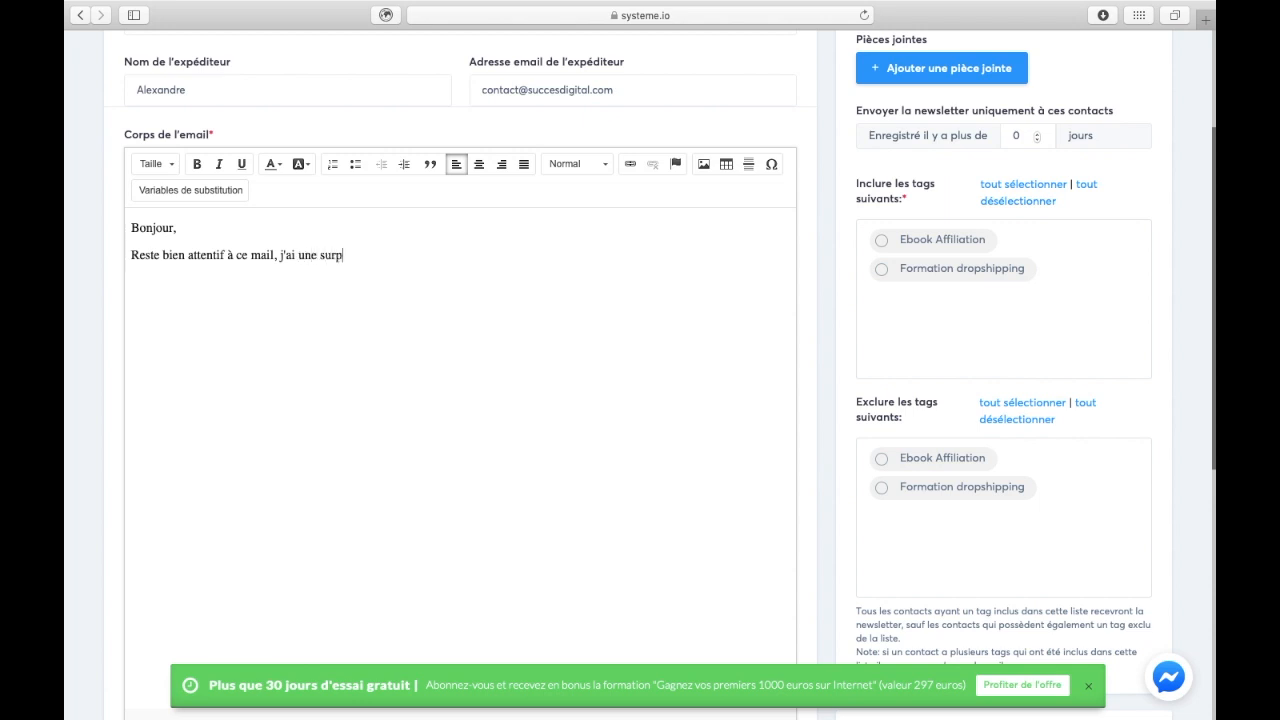
text(rise pour toi !)
key(Return)
text(Clique ici pour recev)
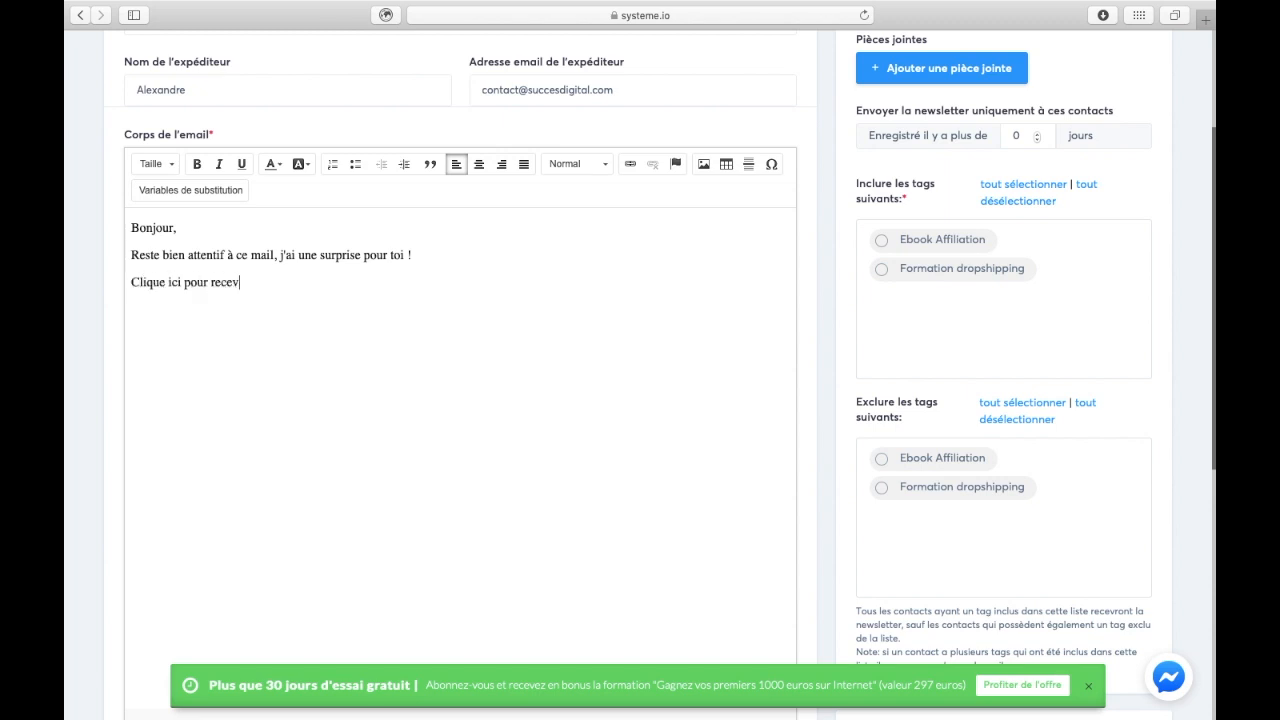
text(oir ta surprise ! )
text(A bient)
text(ôt,)
key(Return)
text(Alexandre)
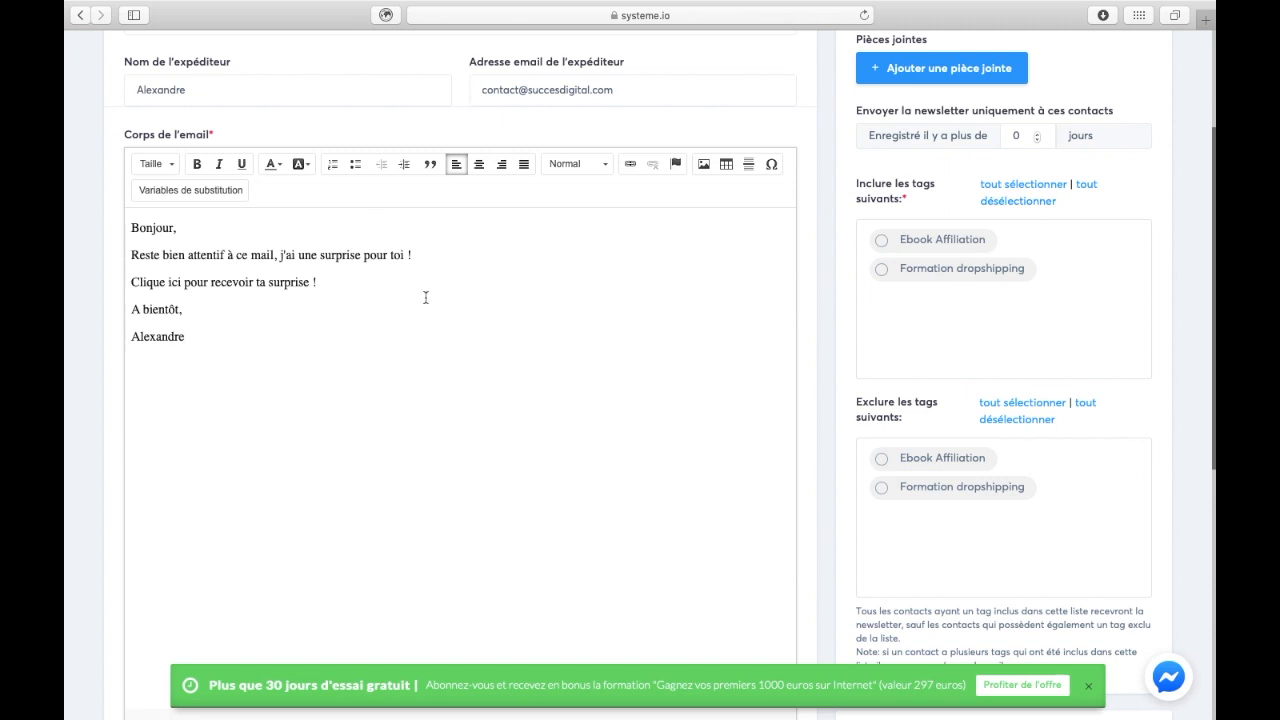
drag(329, 282, 133, 282)
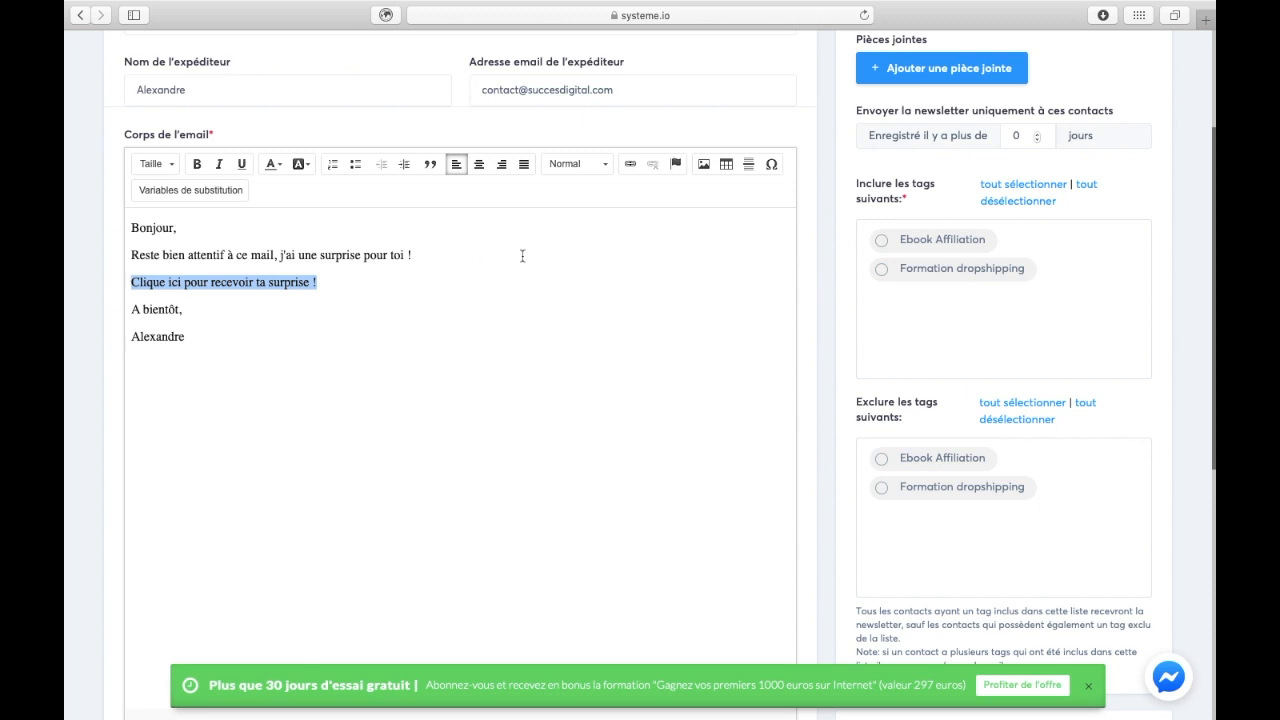
click(631, 164)
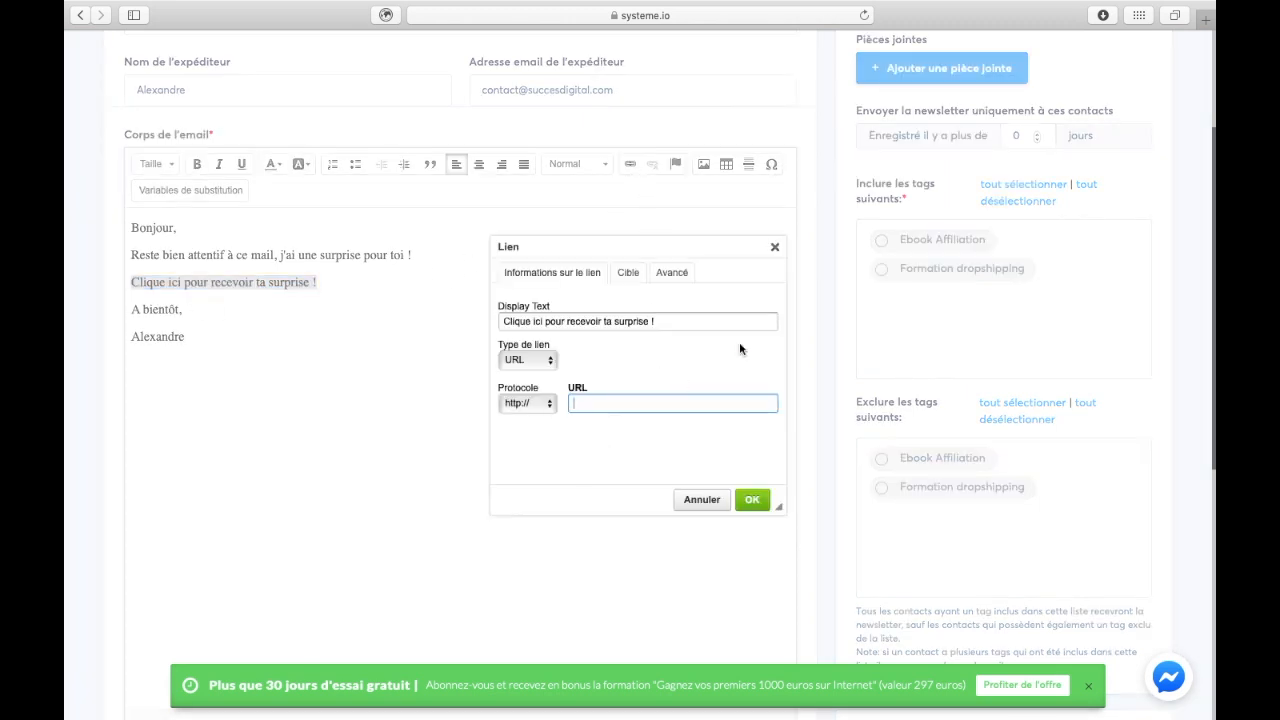
click(775, 248)
click(461, 343)
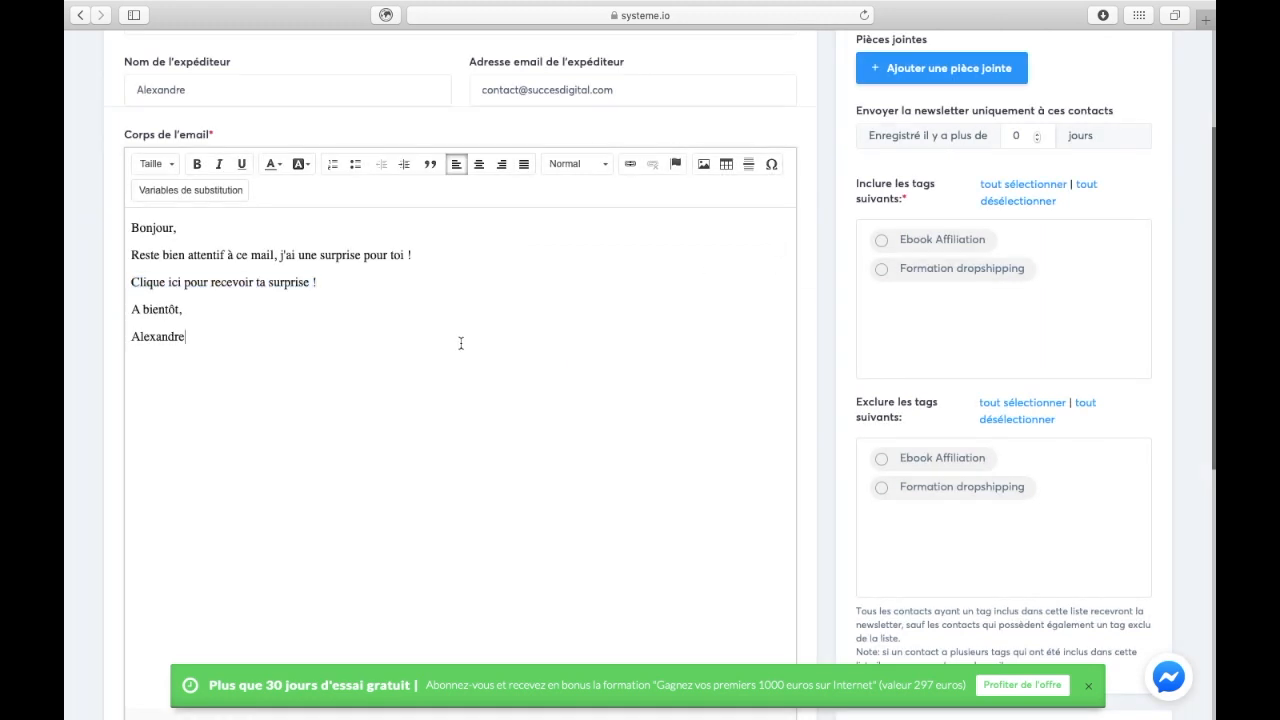
scroll(776, 385, down, 3)
- Copy the {first_name} variable and paste it right after "Bonjour" in the greeting
scroll(790, 400, down, 5)
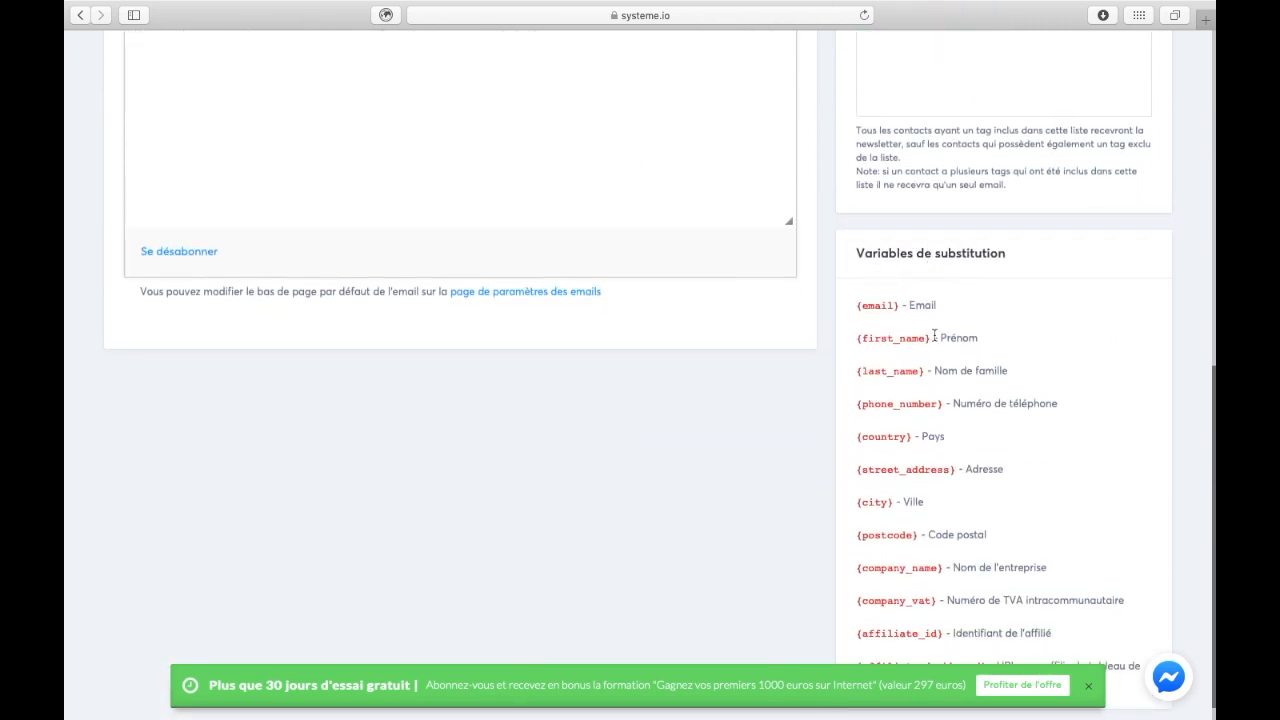
drag(929, 341, 848, 341)
key(super+c)
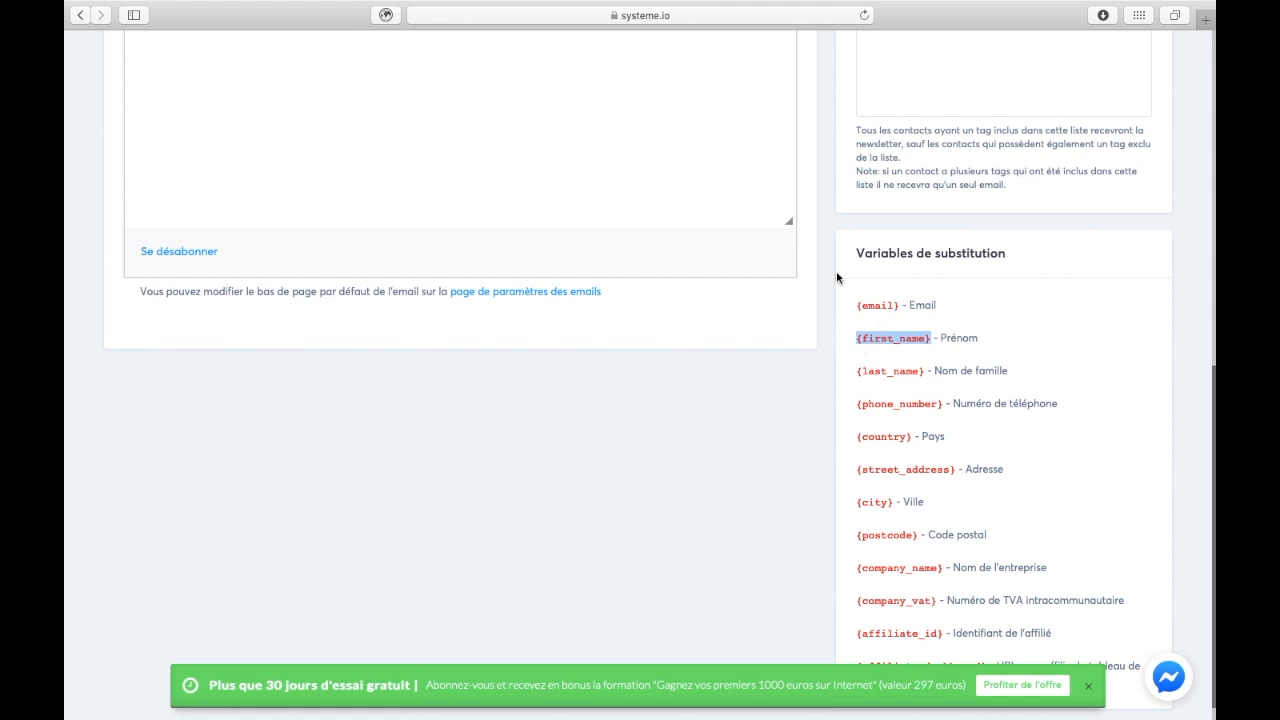
scroll(836, 271, up, 15)
scroll(400, 300, down, 2)
click(174, 313)
key(super+v)
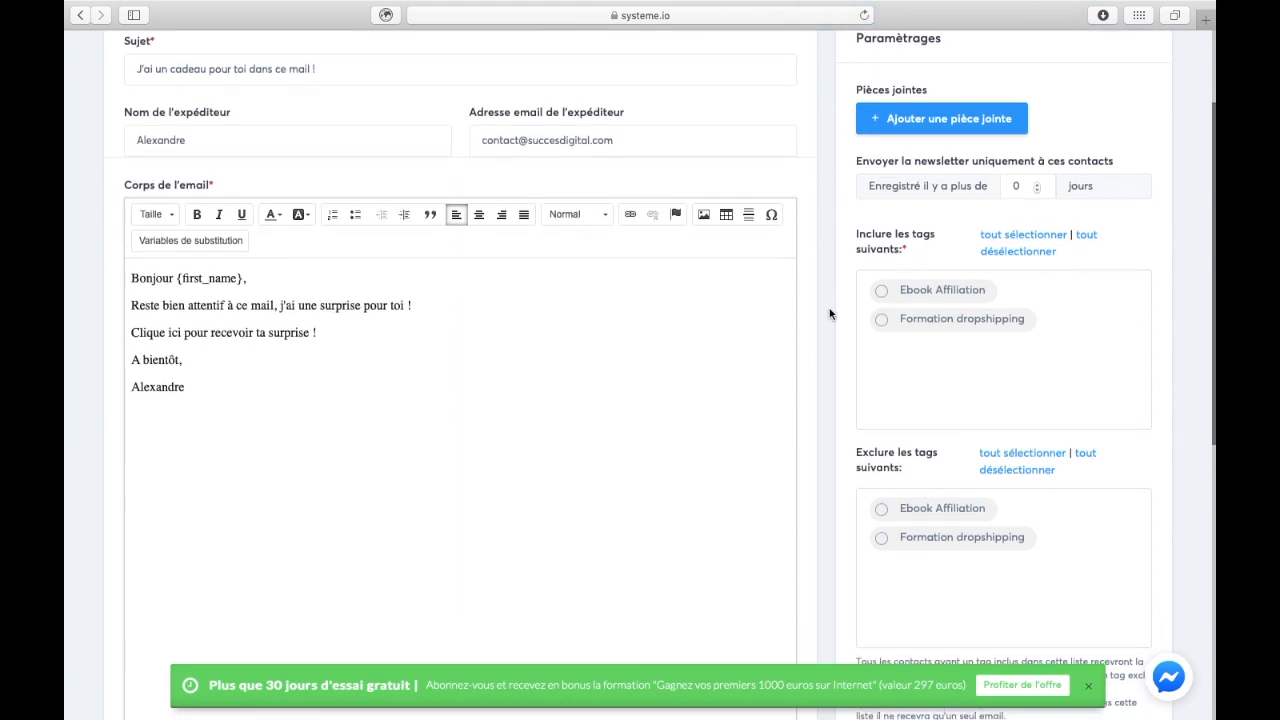
scroll(832, 310, up, 2)
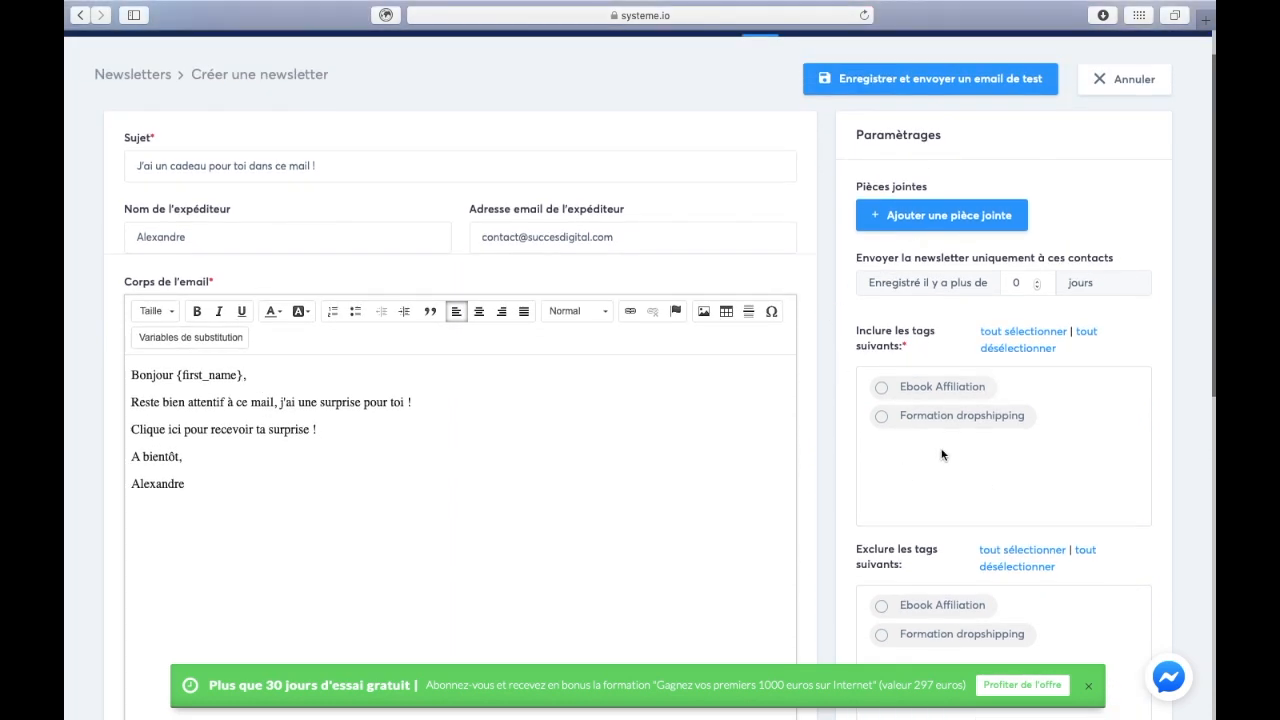
scroll(848, 436, down, 1)
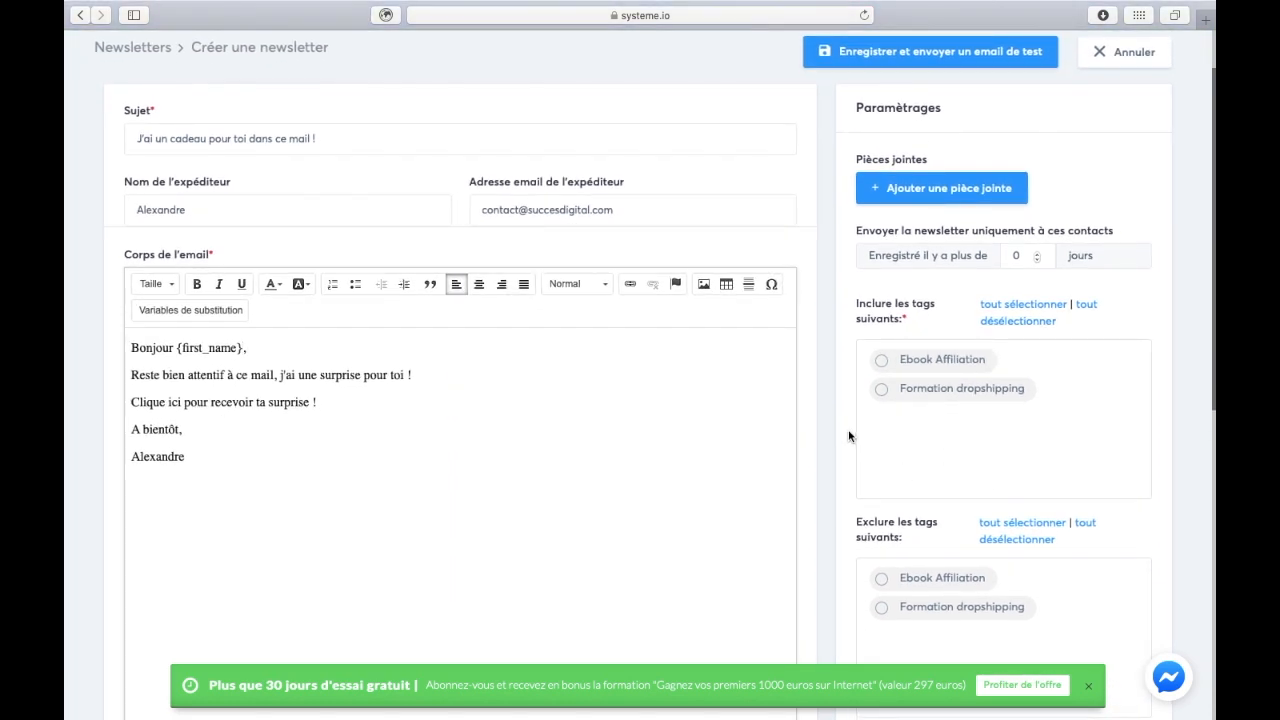
- Set the days field to 6 and include contacts tagged Formation dropshipping
scroll(848, 434, down, 2)
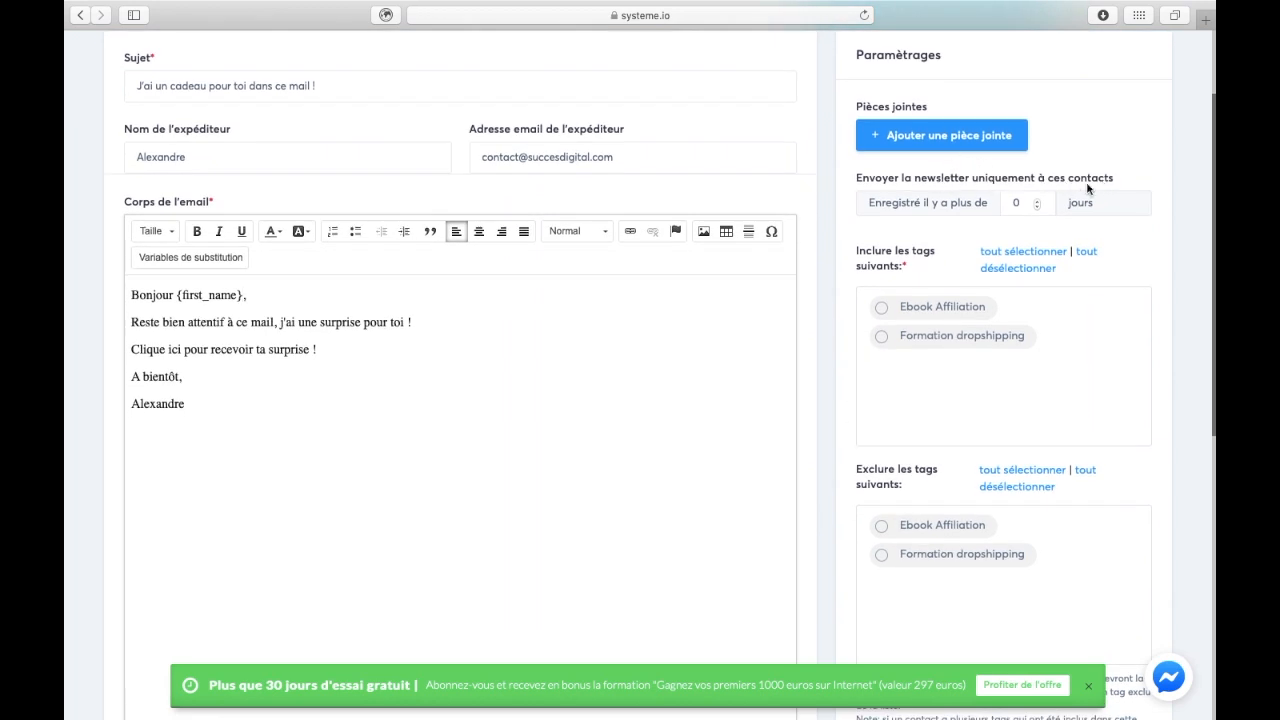
click(1037, 204)
text(6)
click(946, 231)
scroll(950, 367, down, 2)
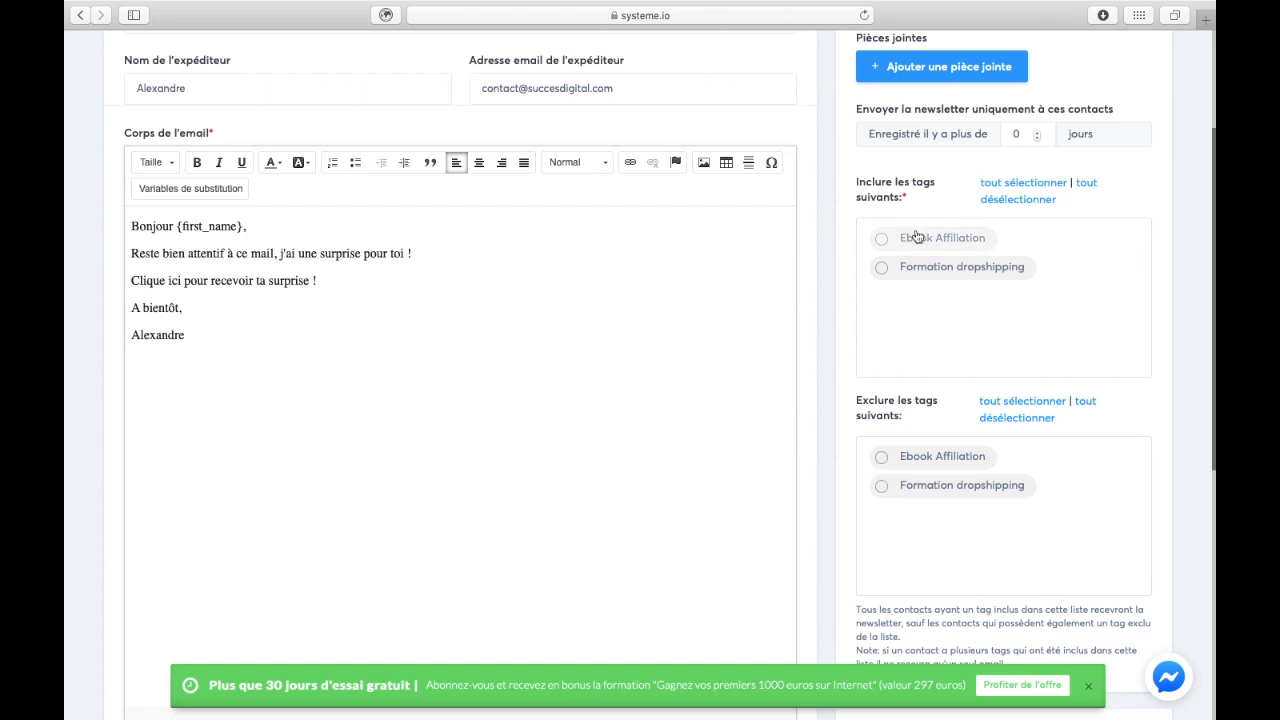
click(885, 274)
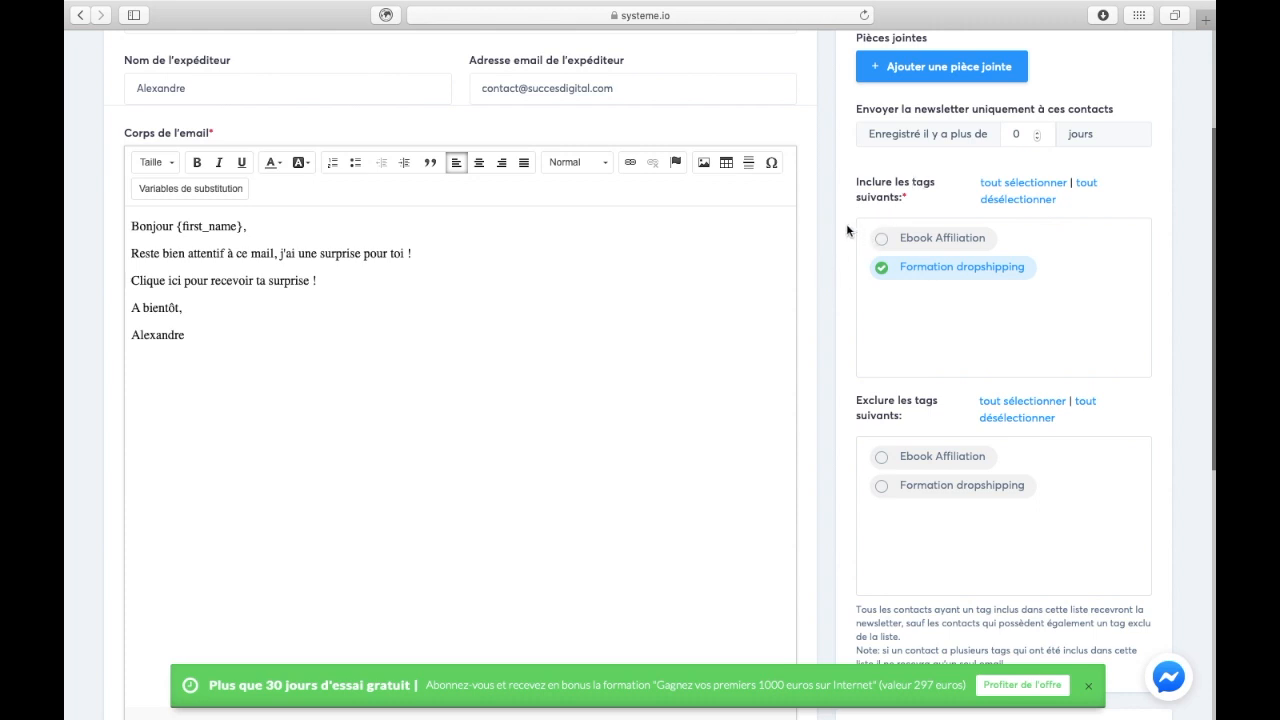
scroll(847, 229, down, 2)
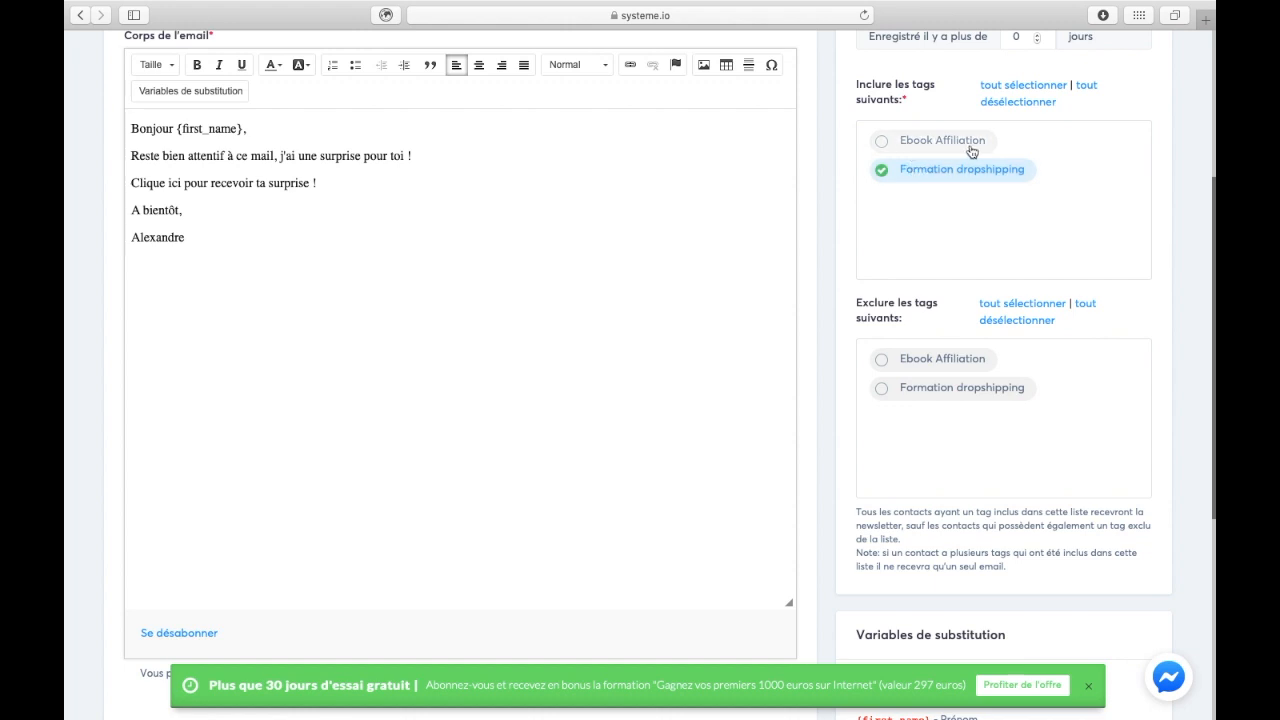
click(894, 361)
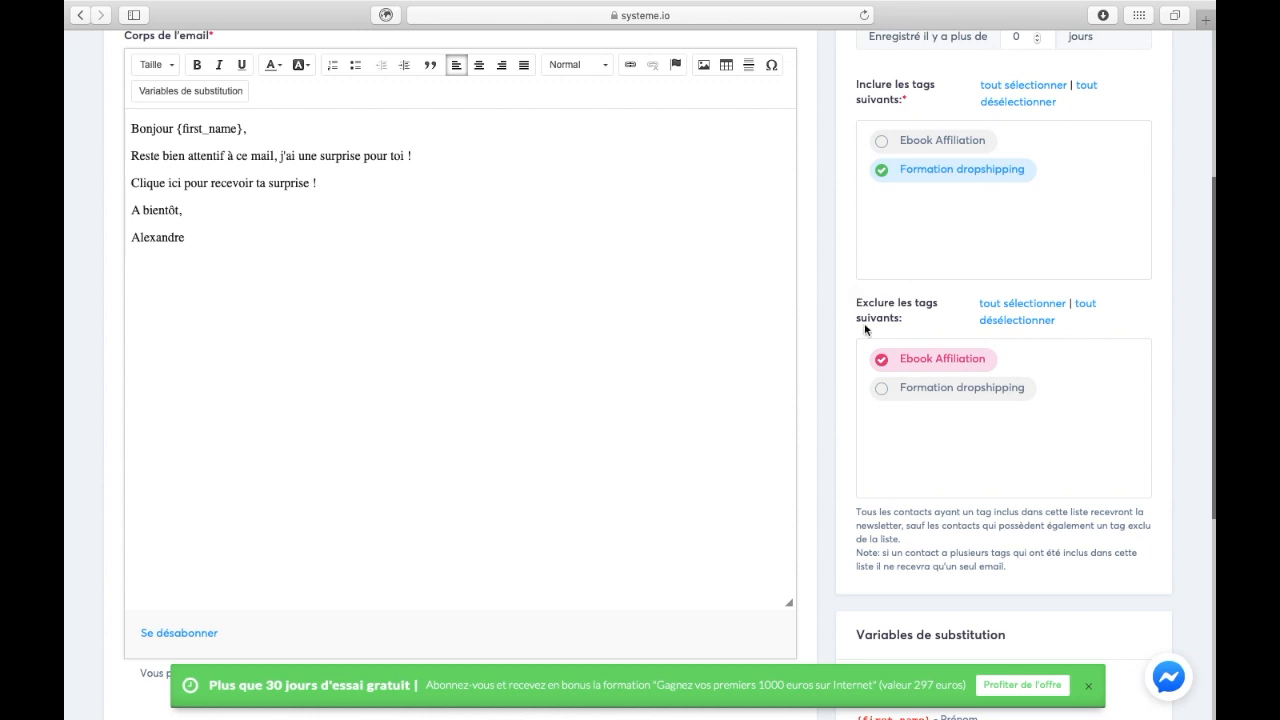
click(885, 358)
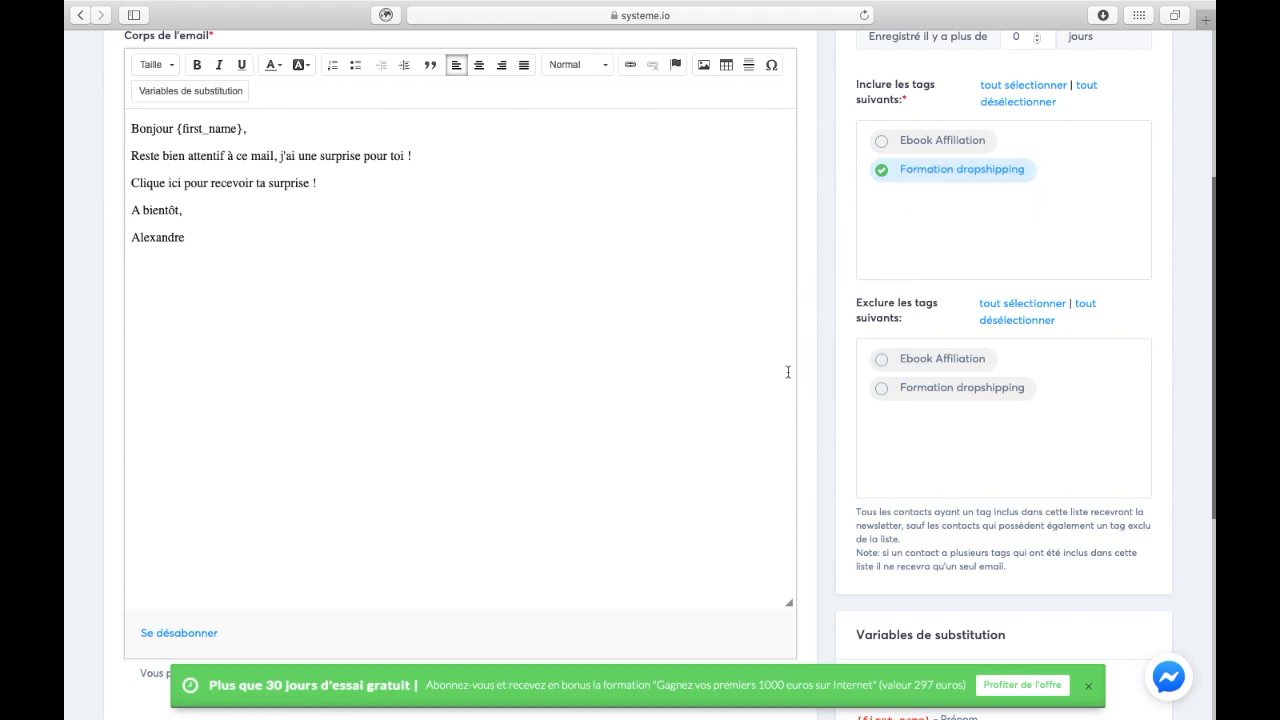
scroll(788, 372, down, 5)
scroll(820, 428, up, 10)
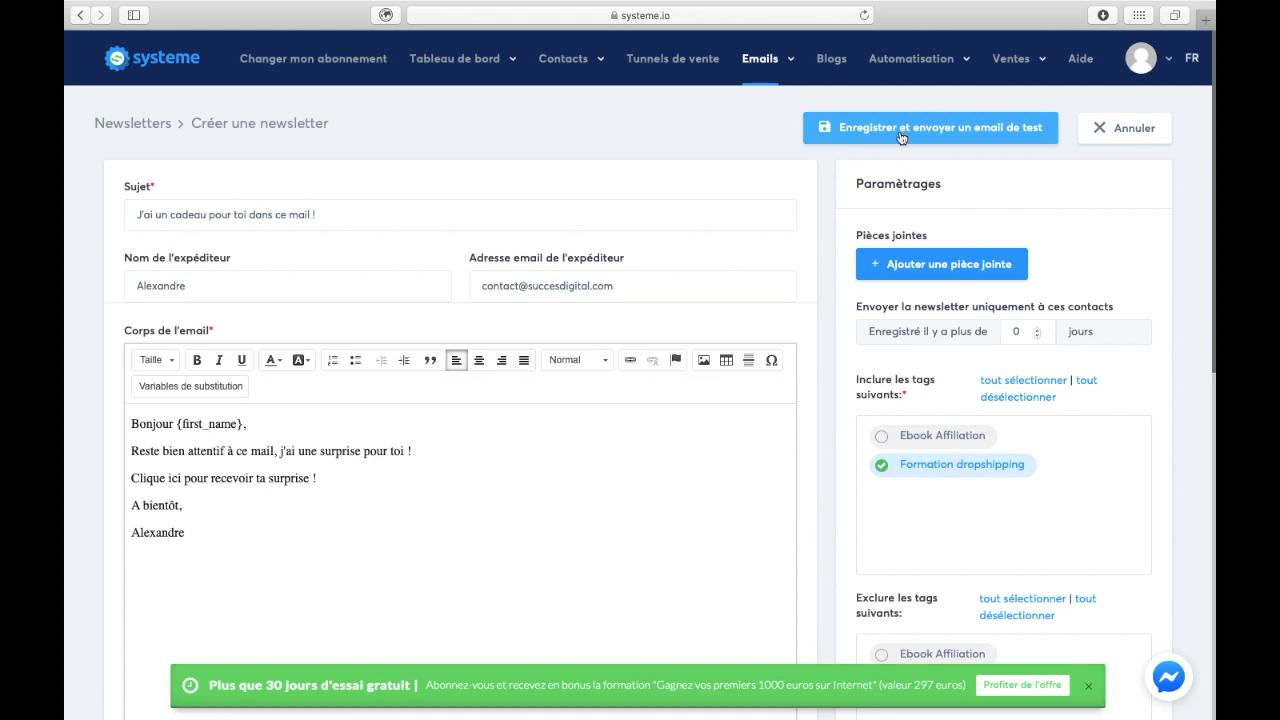
- Save the newsletter with a test email sent, then open the account menu
click(990, 134)
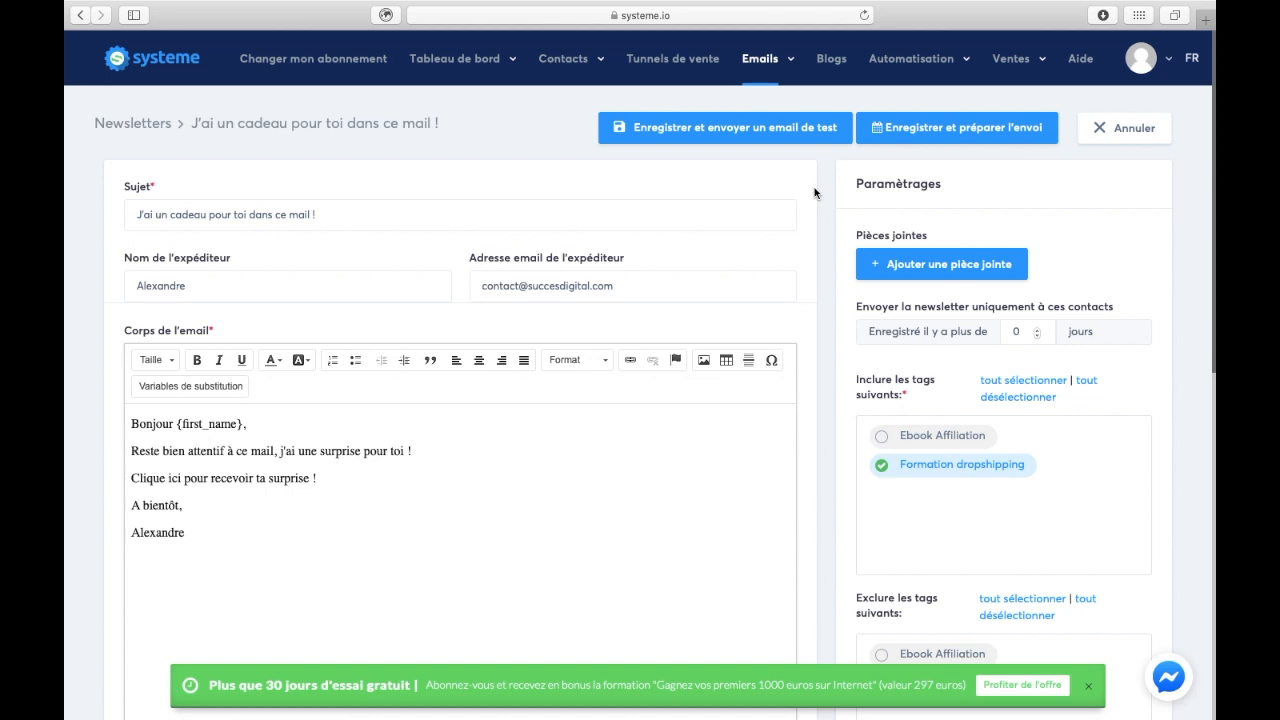
click(1141, 68)
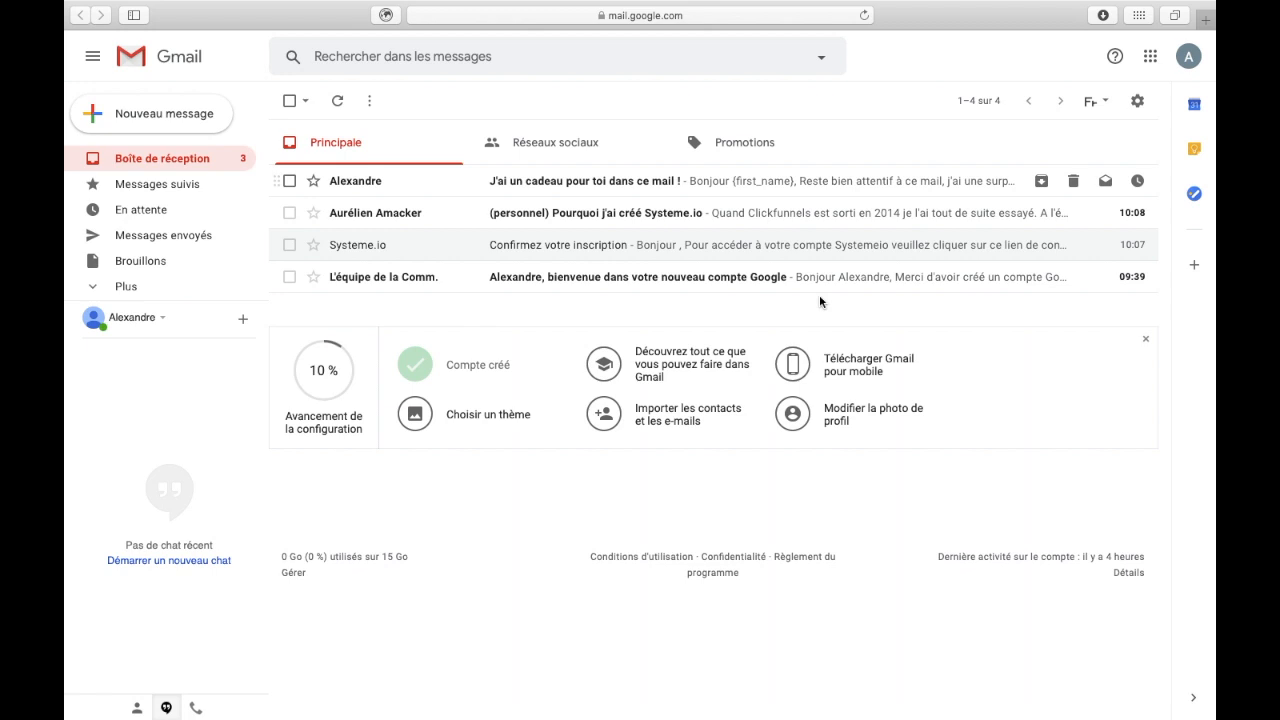
- Open the test email in Gmail and inspect the unreplaced {first_name} and "Clique" text
click(544, 182)
mouse_move(390, 190)
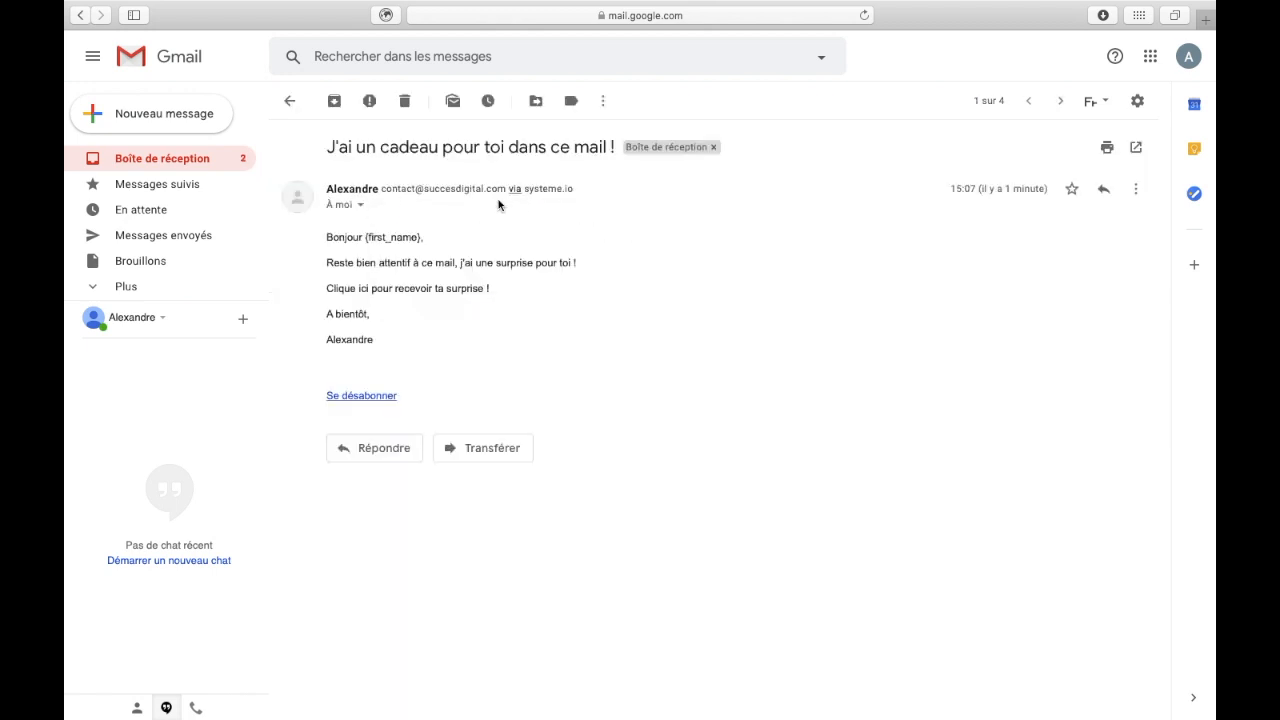
drag(365, 237, 436, 236)
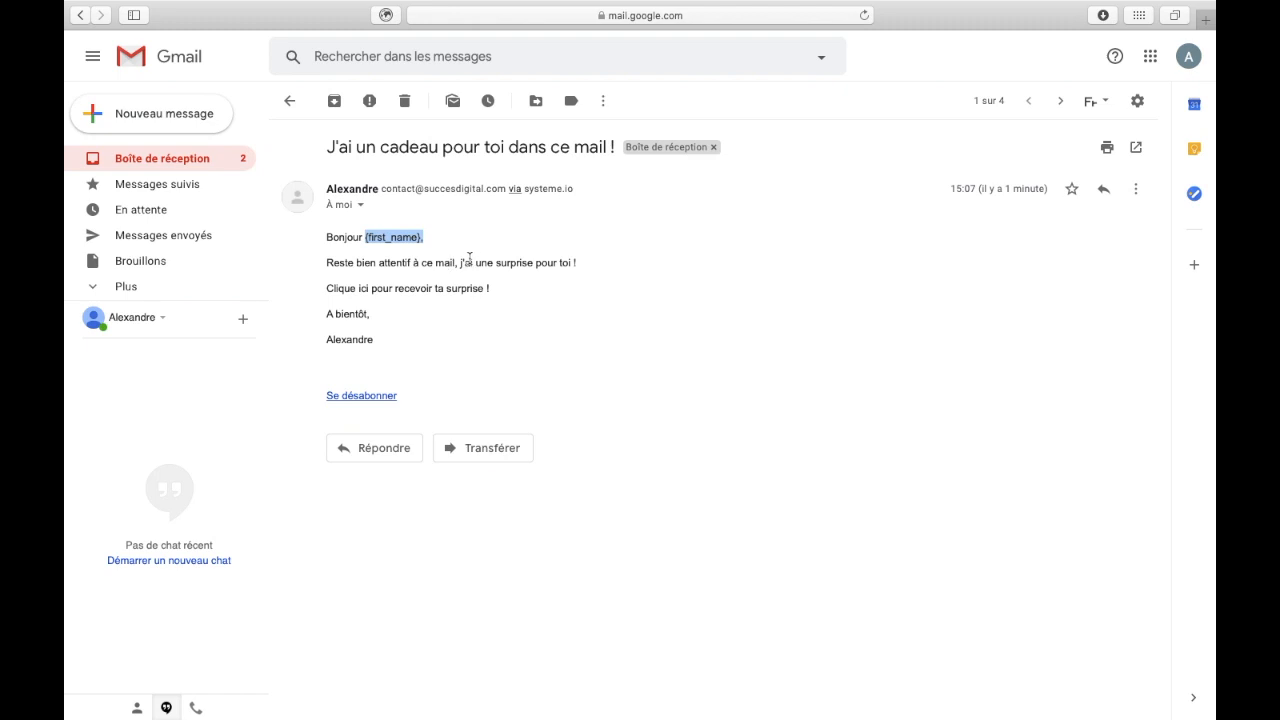
double_click(349, 291)
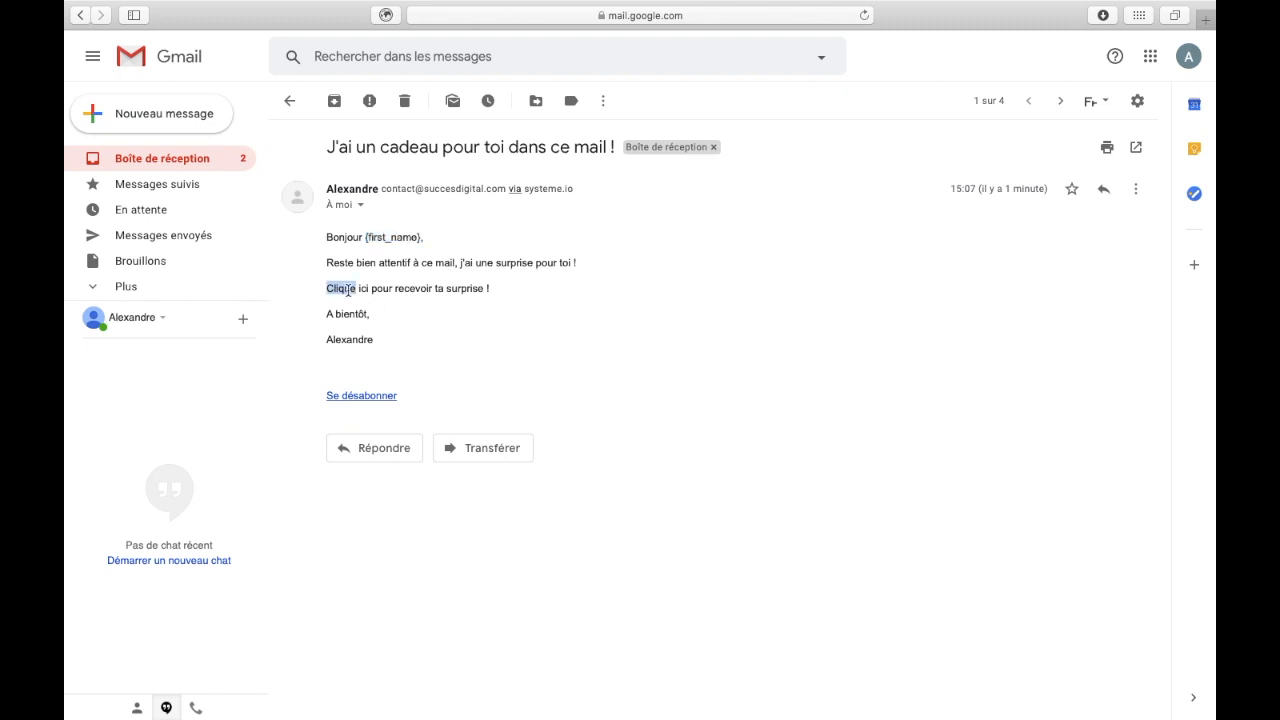
click(570, 286)
- Back in systeme.io, set the whole email body to font size 18
key(ctrl+Left)
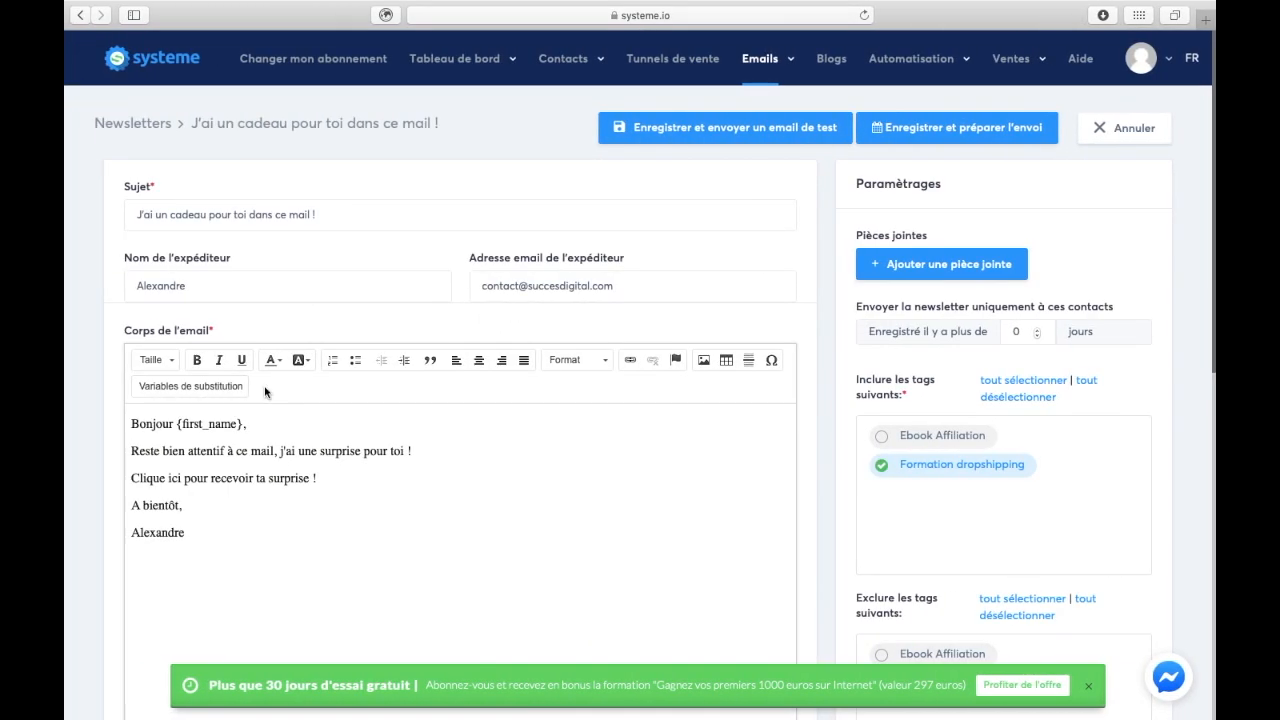
drag(225, 521, 116, 409)
drag(228, 549, 69, 419)
click(154, 364)
scroll(178, 333, down, 3)
click(183, 312)
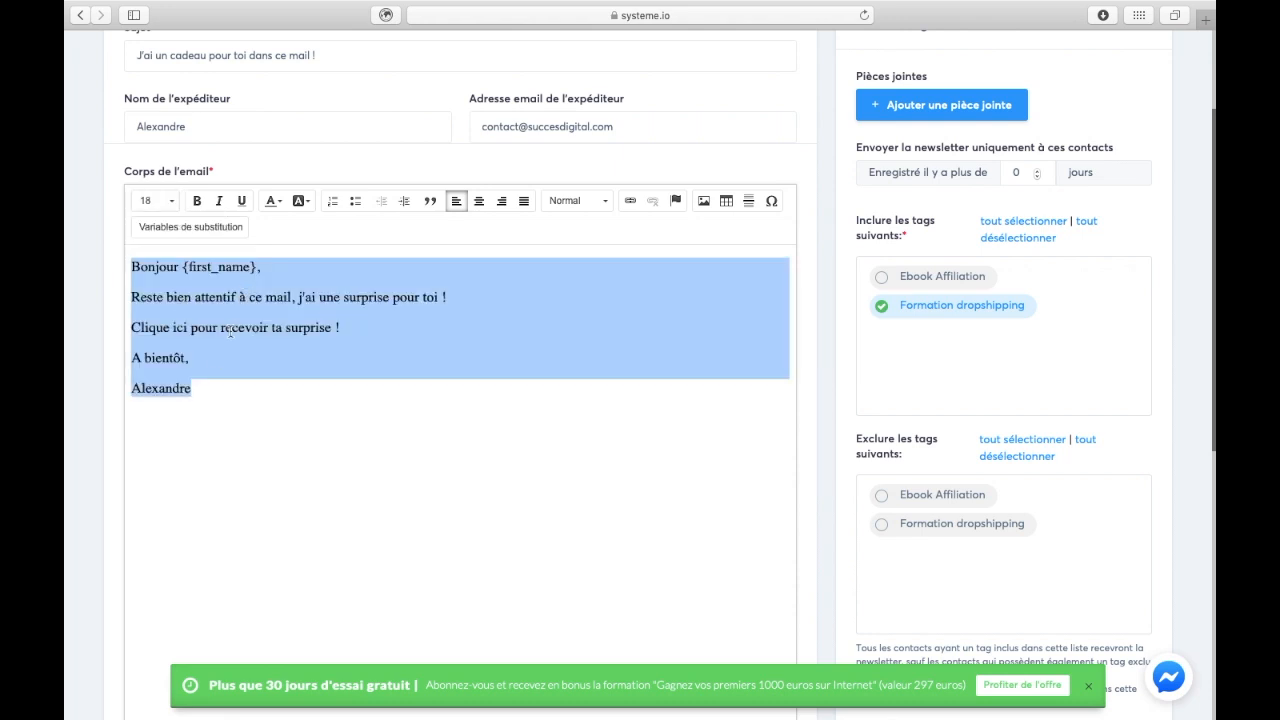
click(236, 322)
- Bold "j'ai une surprise pour toi !" and save to reach the scheduling page
drag(451, 296, 298, 297)
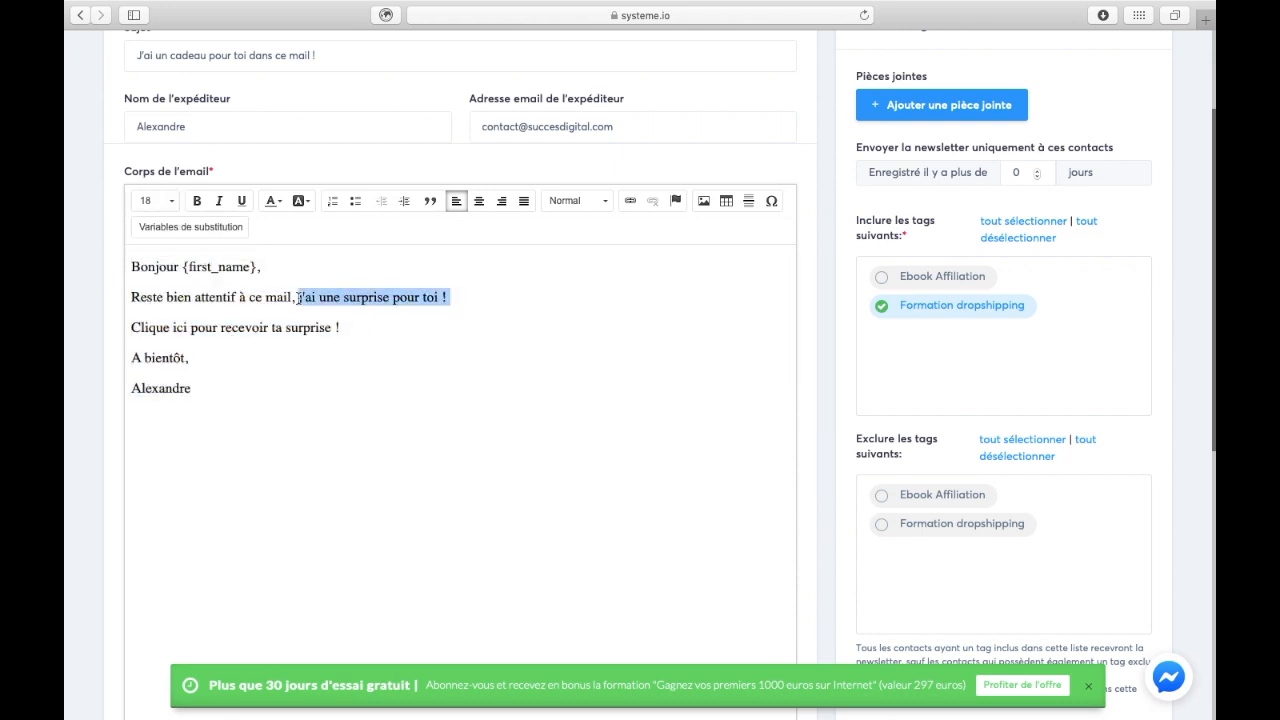
click(197, 200)
click(218, 204)
click(218, 204)
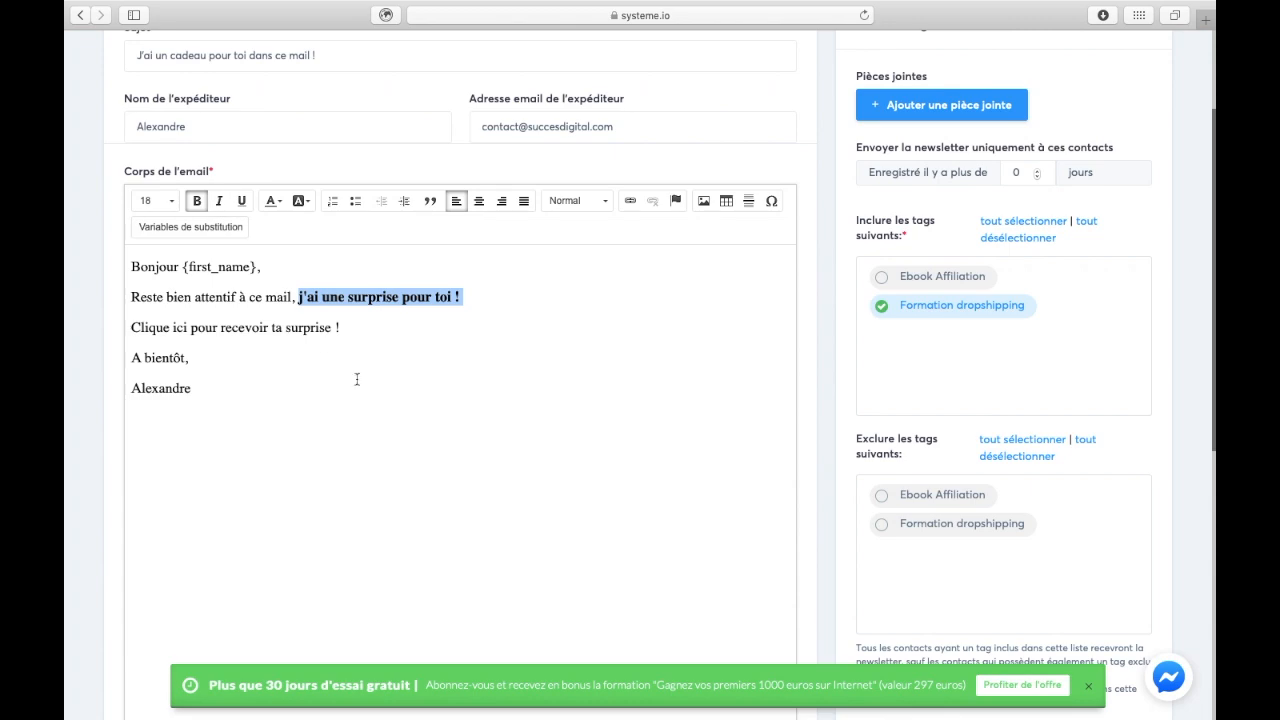
scroll(481, 413, up, 3)
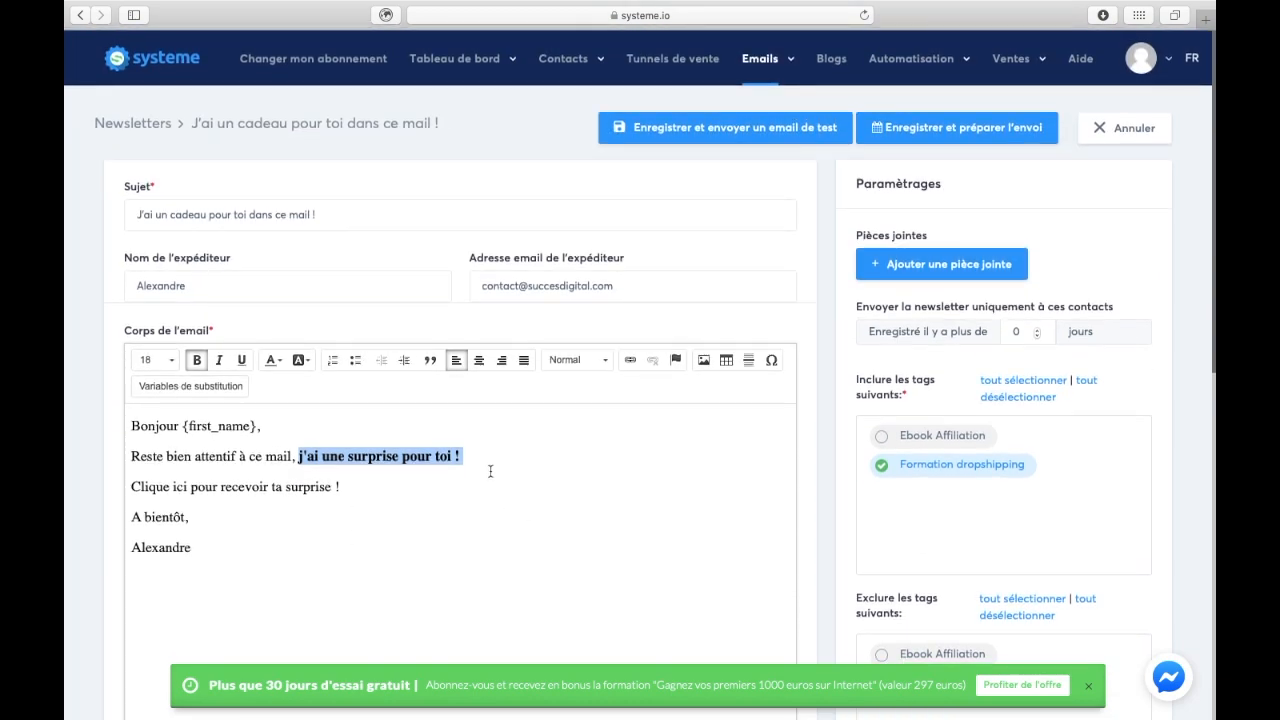
click(822, 464)
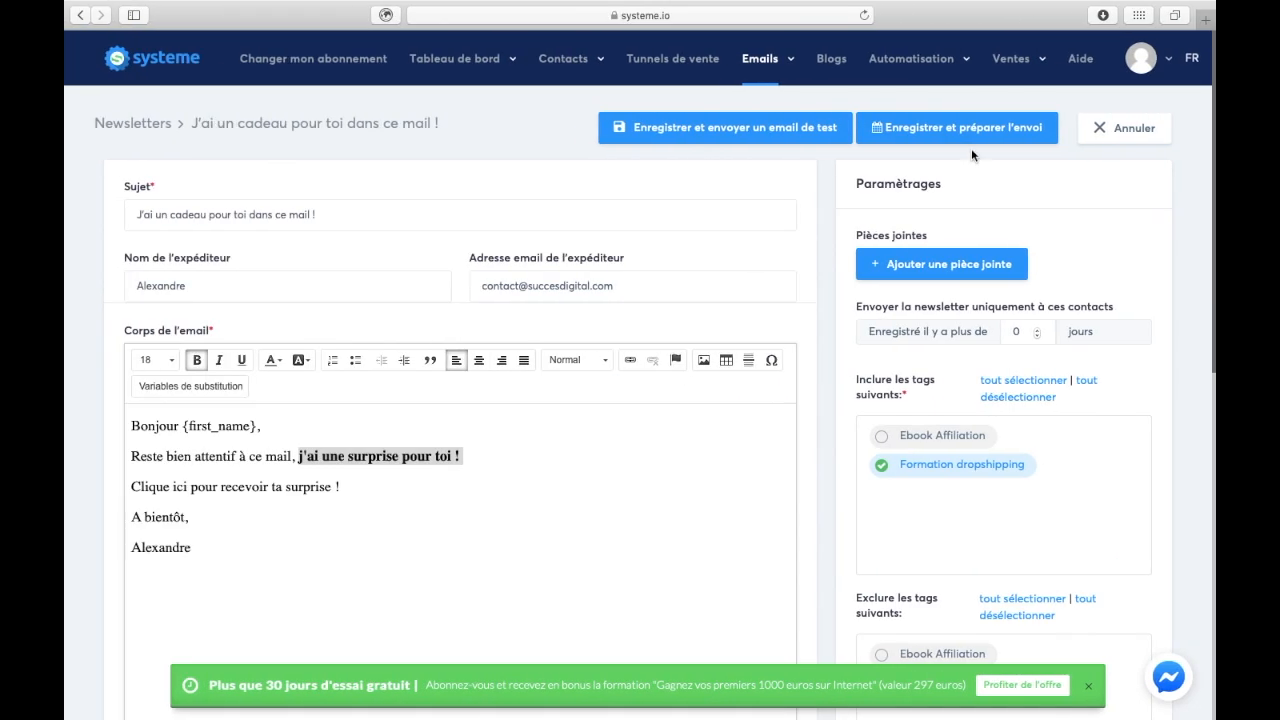
click(948, 136)
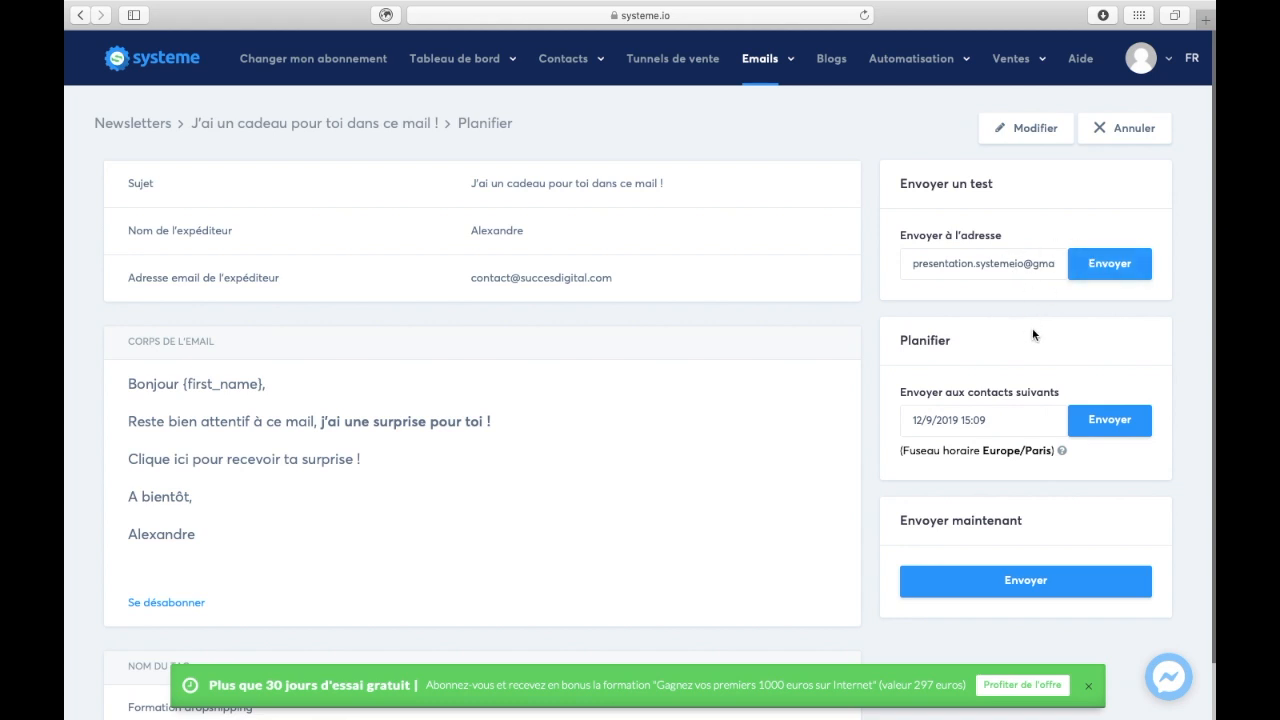
- Set the send date to 14/9/2019 at 10:00 and submit the newsletter for sending
scroll(930, 365, down, 2)
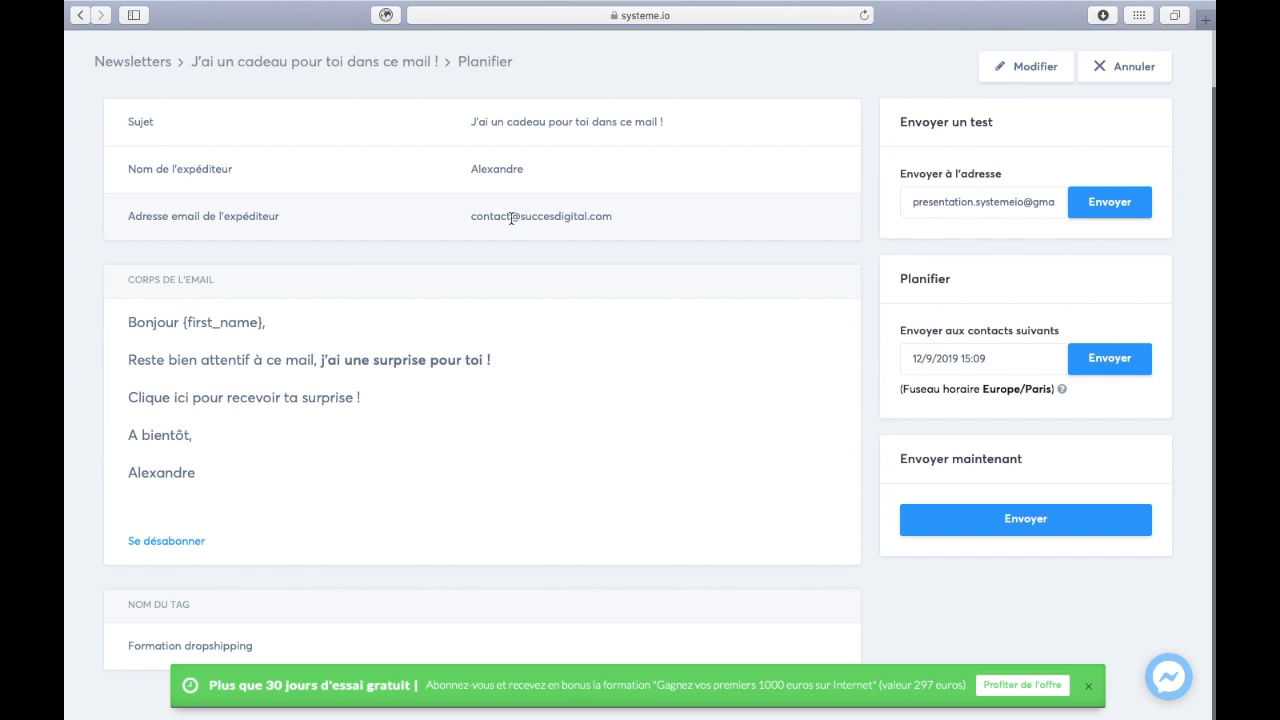
click(1024, 364)
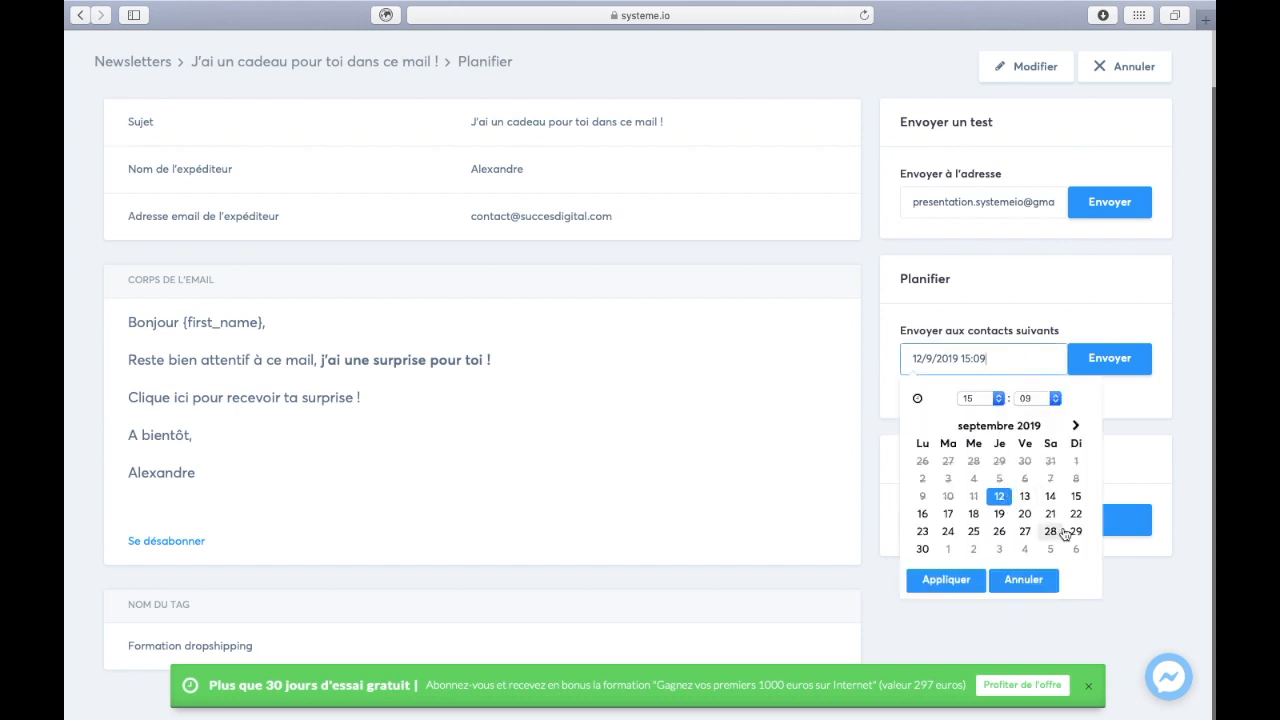
click(1050, 496)
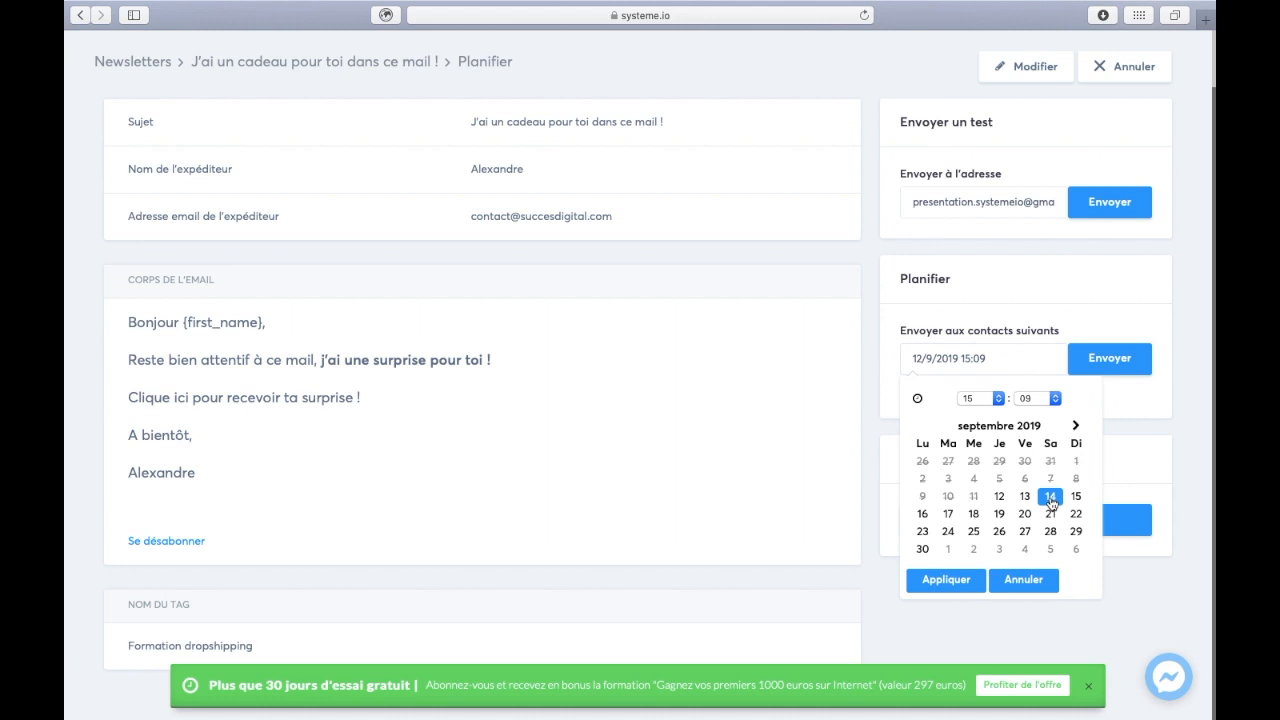
click(997, 398)
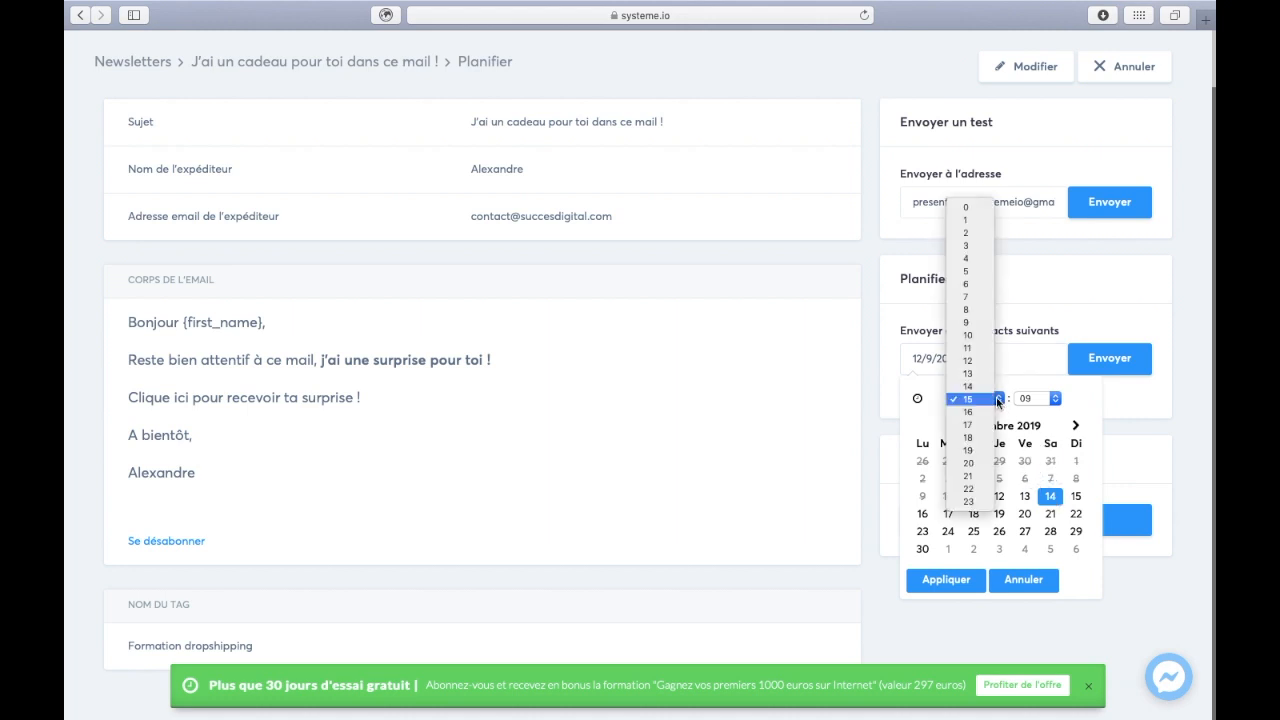
click(979, 334)
click(1048, 394)
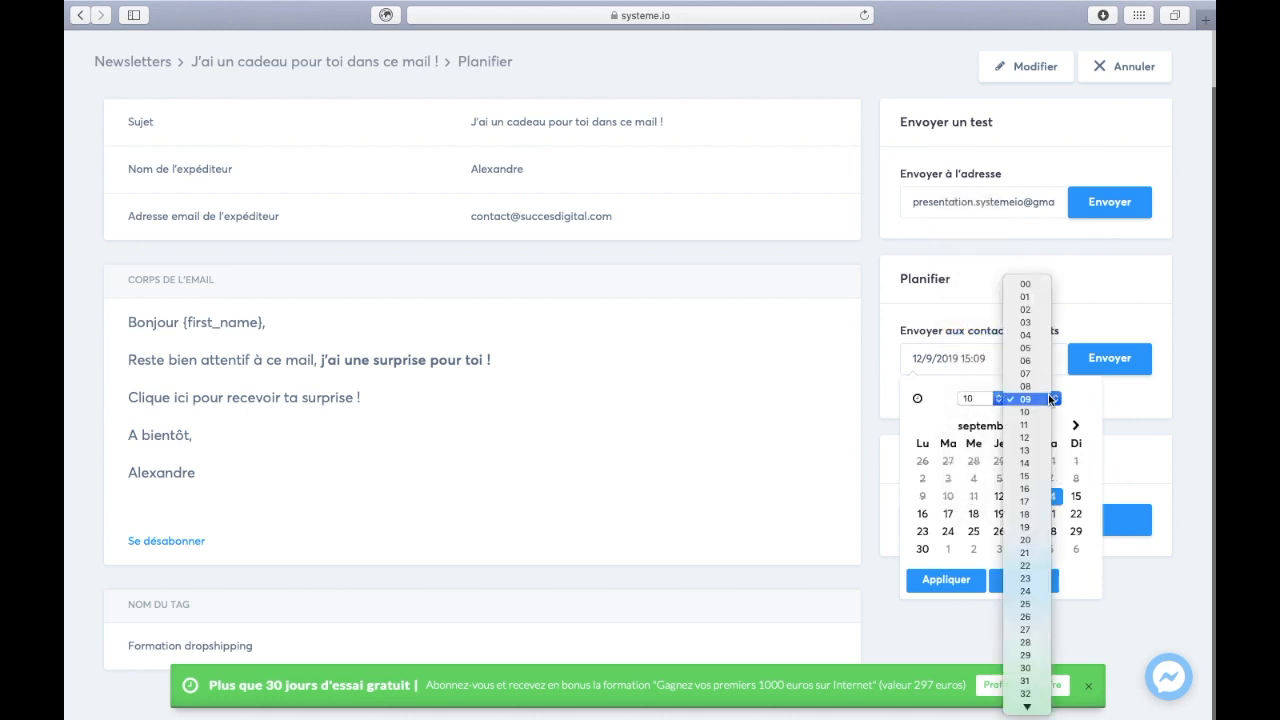
click(1025, 284)
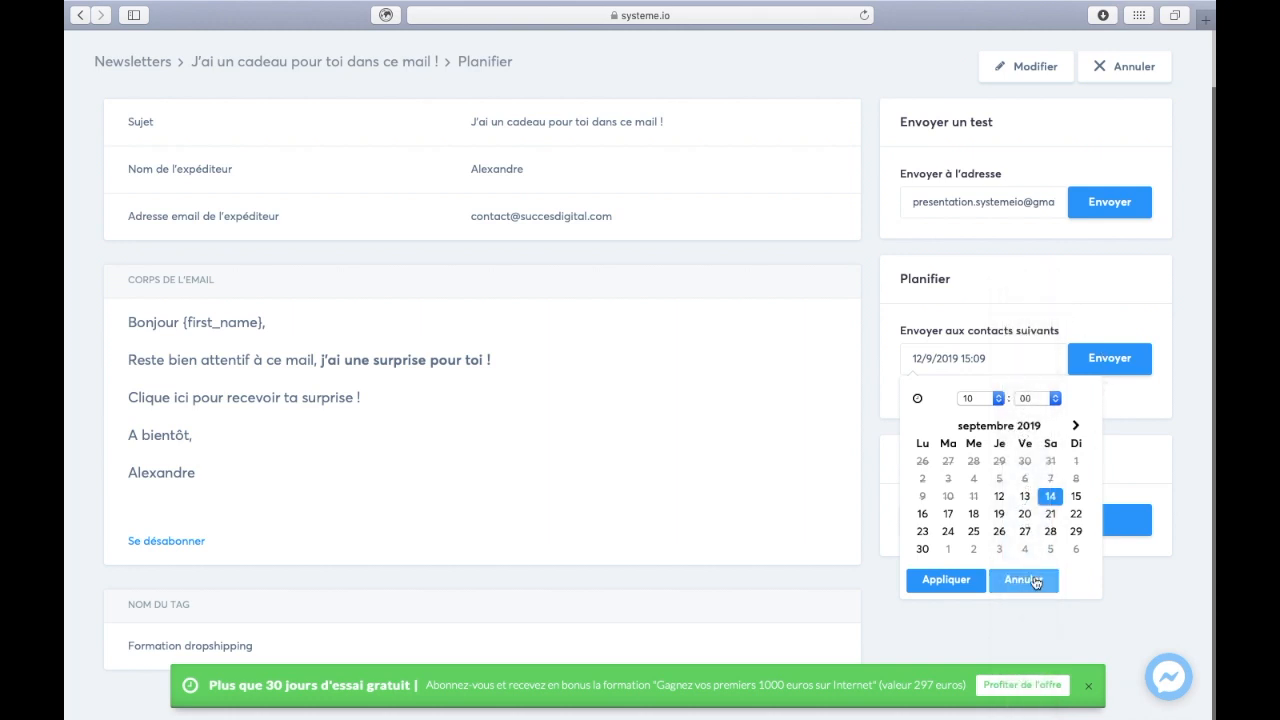
click(958, 582)
click(1108, 362)
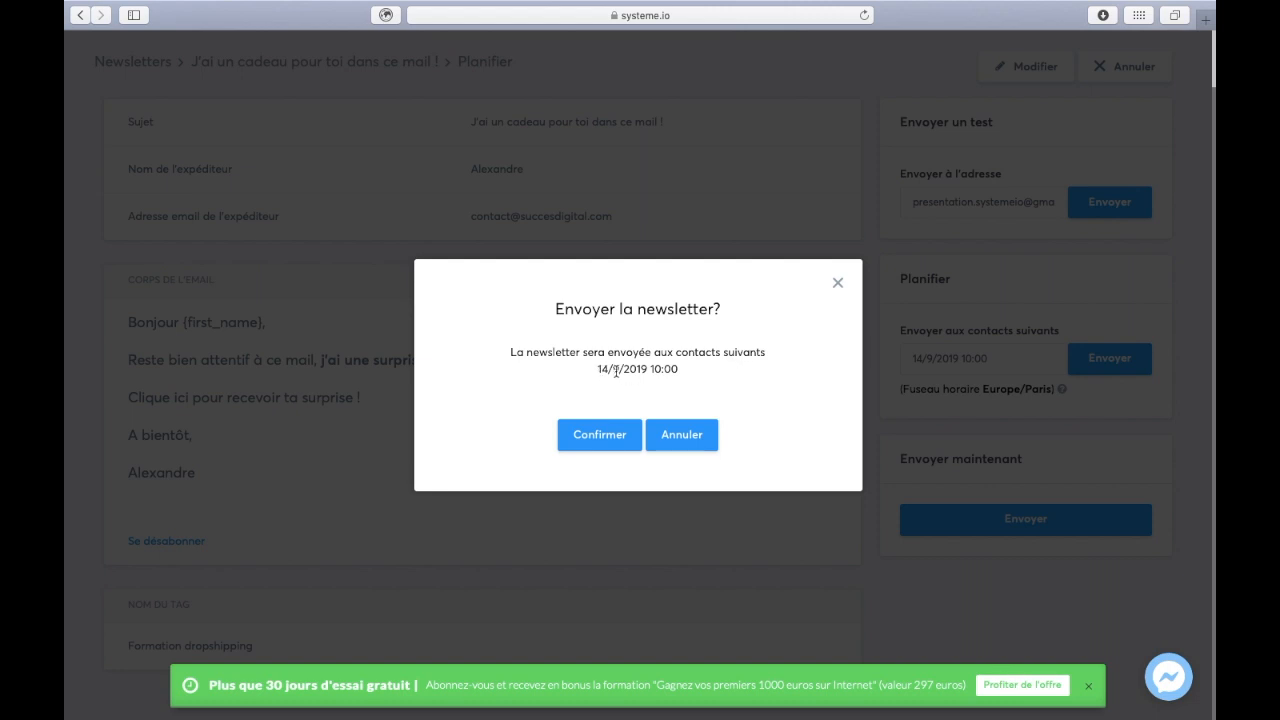
- Confirm the scheduled send, then go to the Tunnels de vente list
click(628, 446)
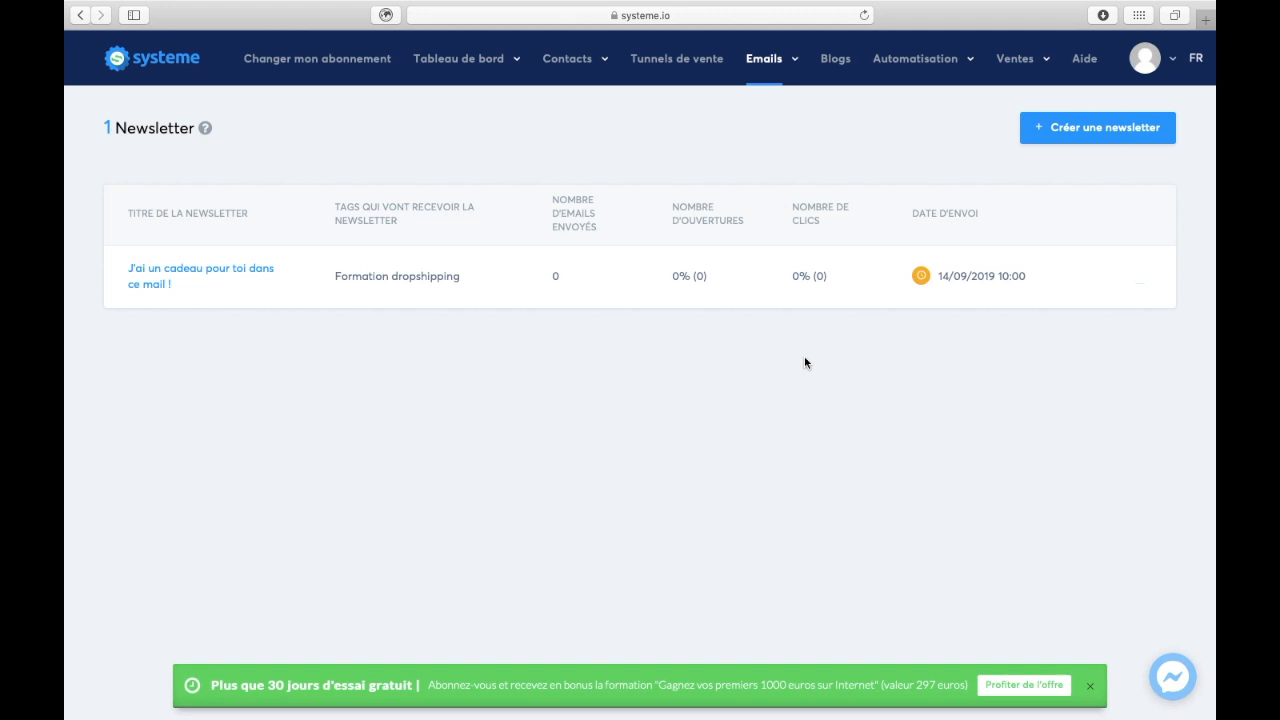
click(692, 62)
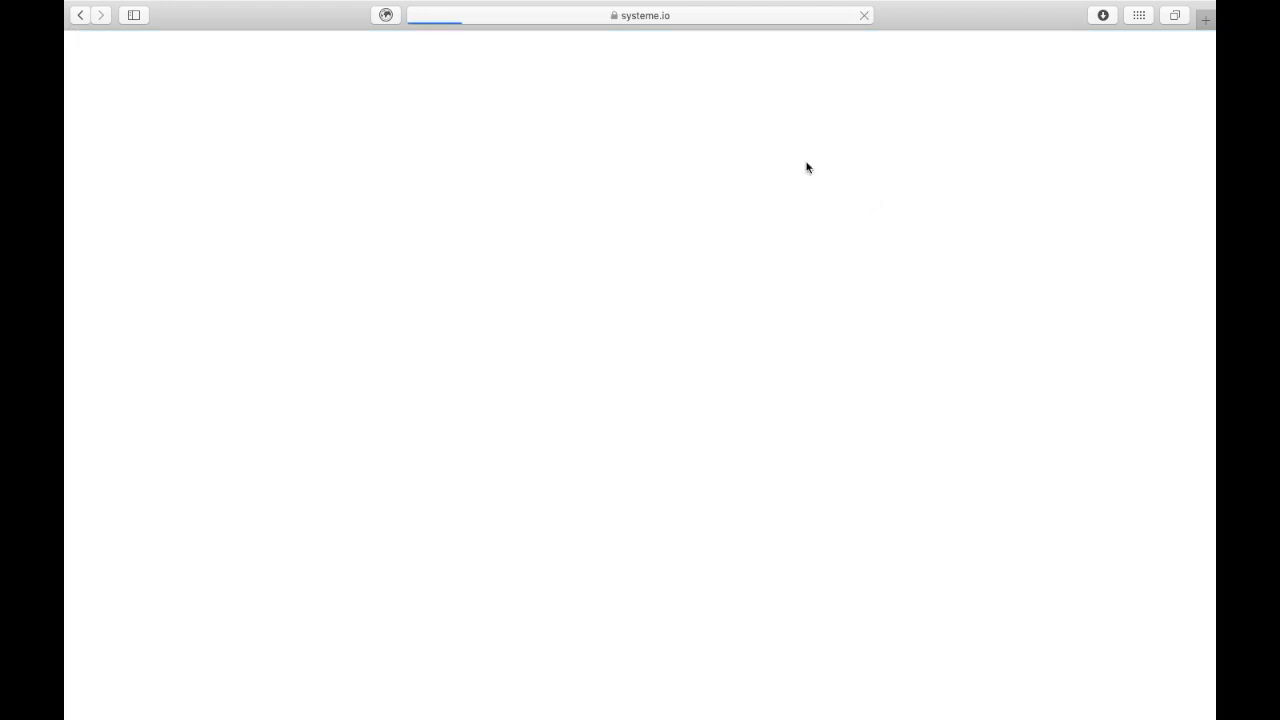